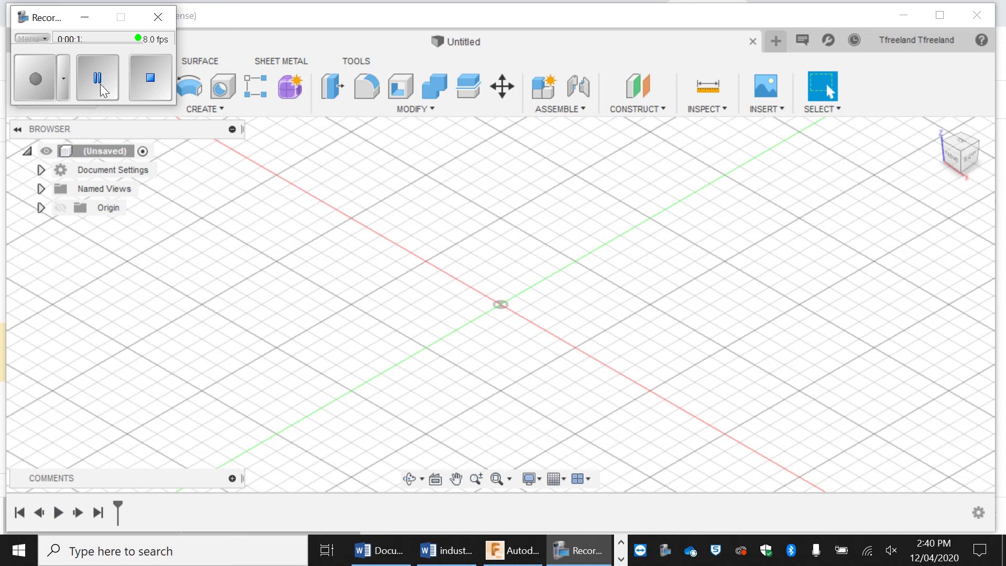
Minimize the recorder so the empty Untitled Fusion 360 design is in front
click(76, 18)
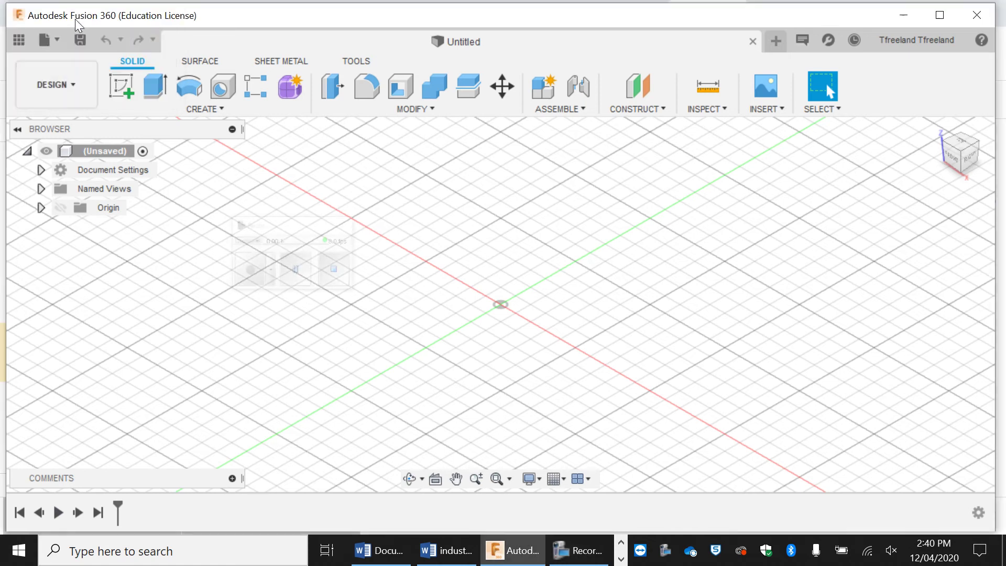
Sketch a 90 × 140 mm rectangle from the origin on the XY plane
click(119, 93)
click(582, 298)
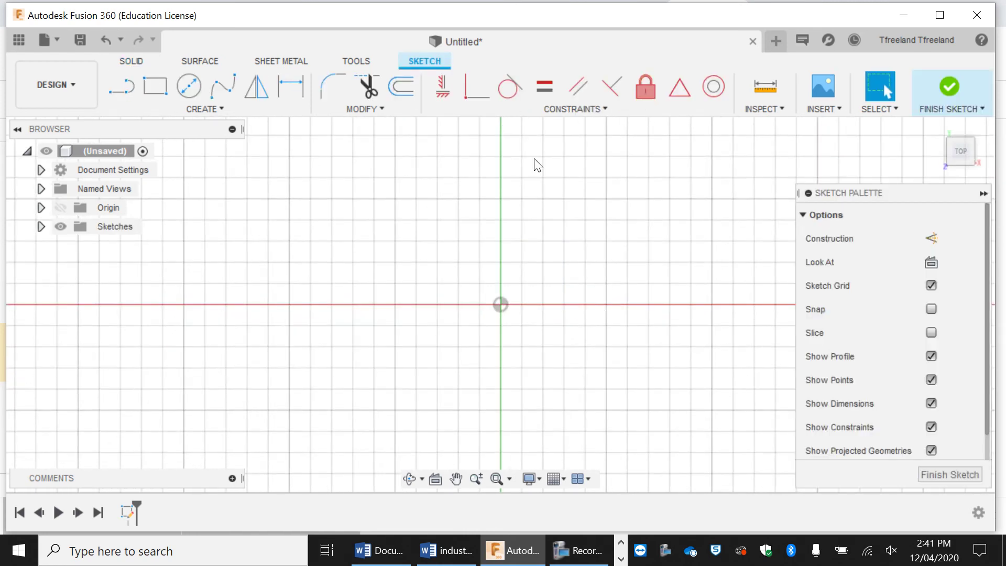
click(156, 86)
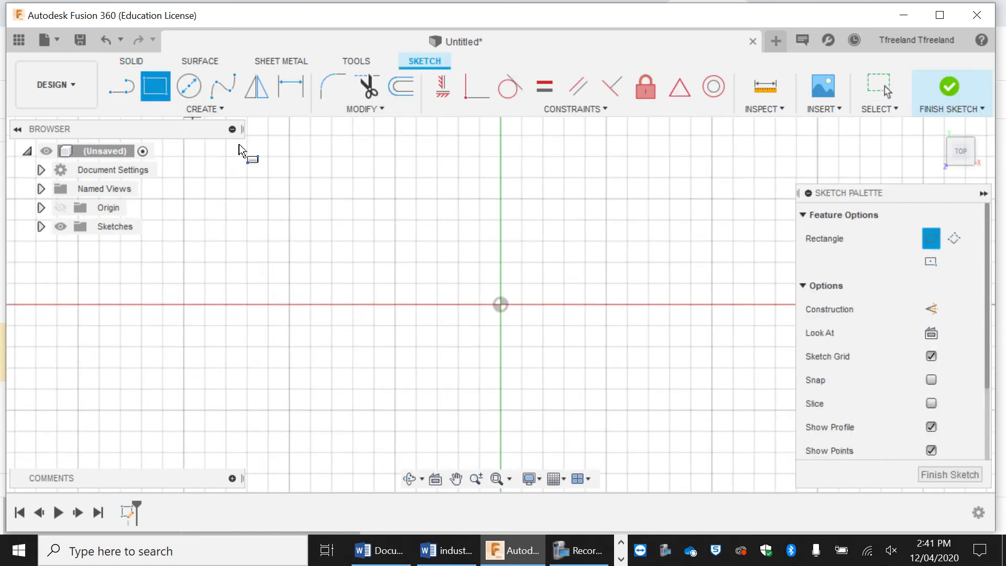
click(500, 304)
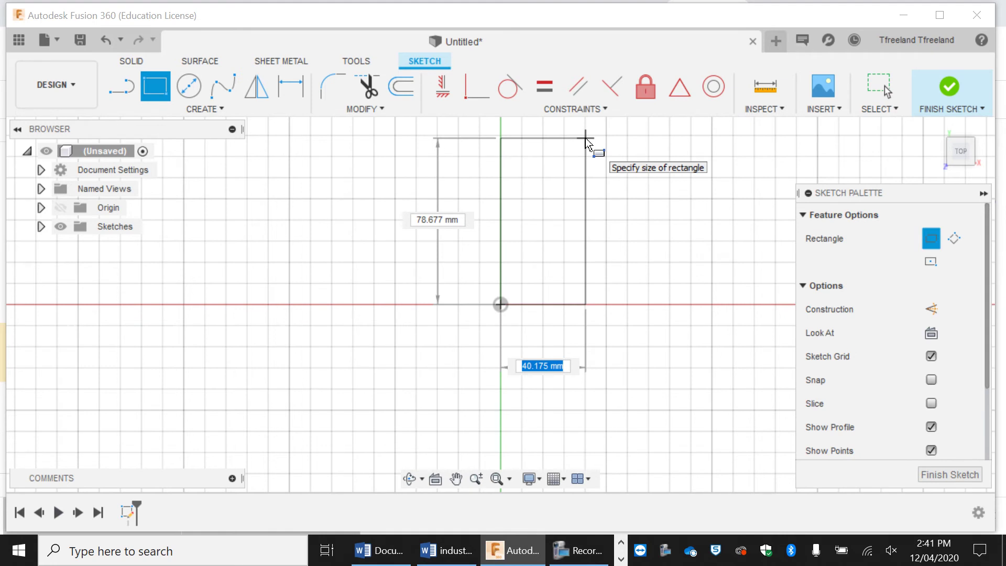
text(14)
key(BackSpace)
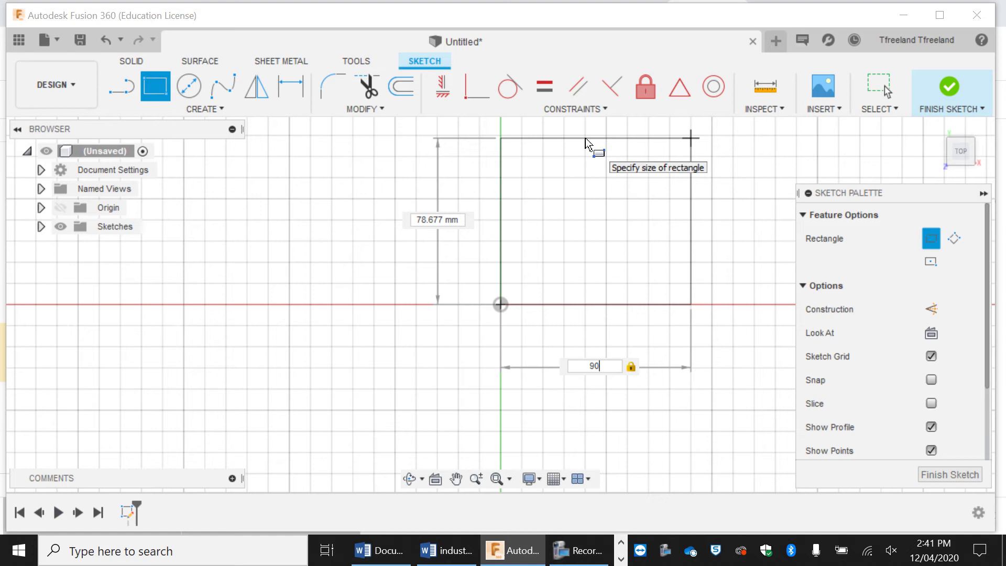
key(Tab)
text(1)
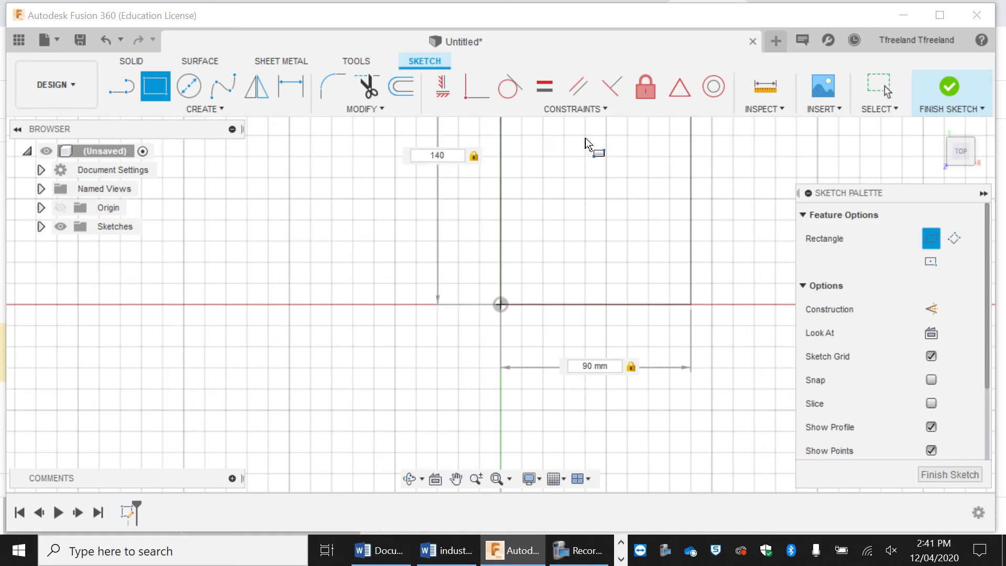
key(Return)
scroll(586, 138, down, 3)
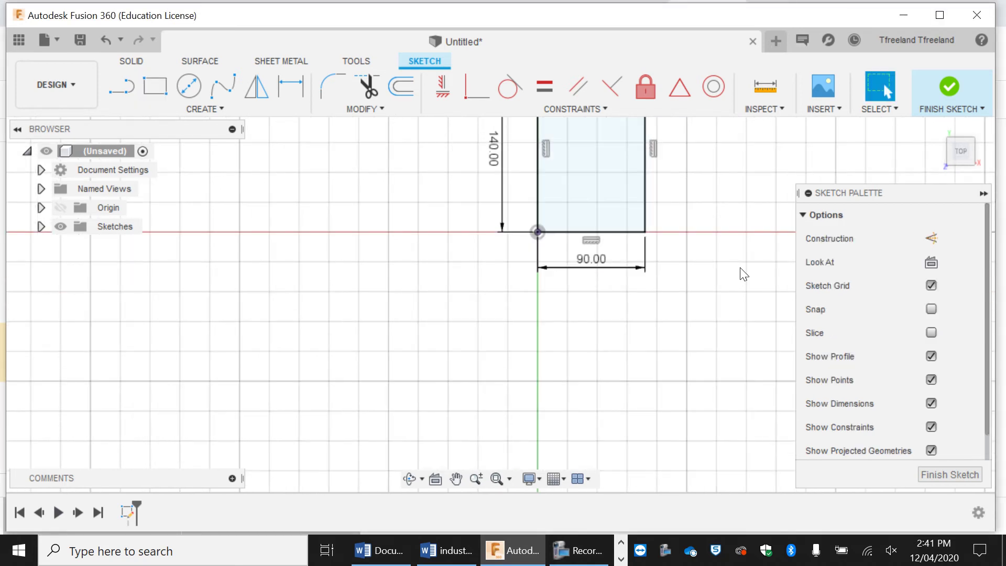
click(456, 479)
drag(585, 308, 501, 439)
Finish the sketch and extrude the rectangle 19 mm as a new body
click(958, 92)
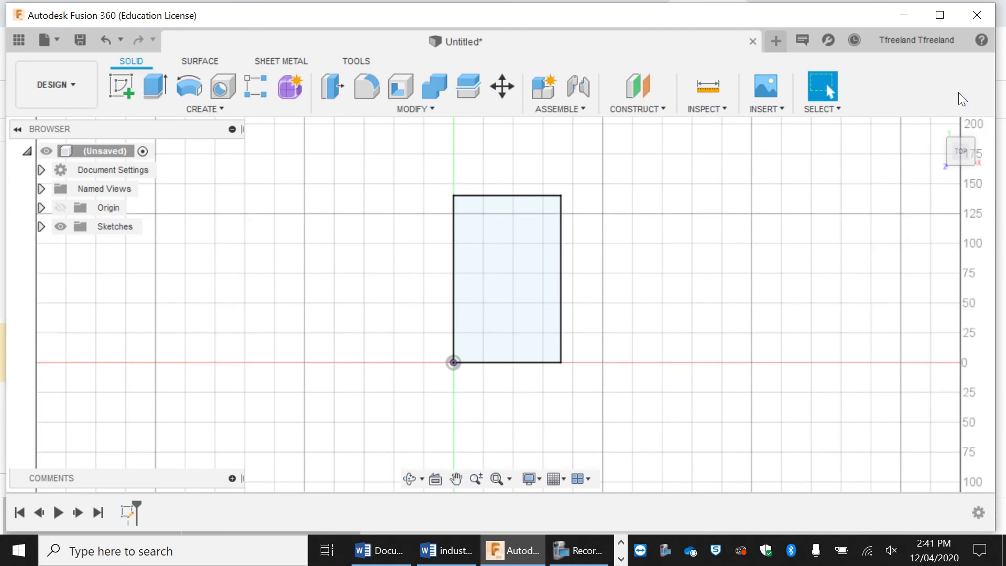
click(554, 295)
click(155, 87)
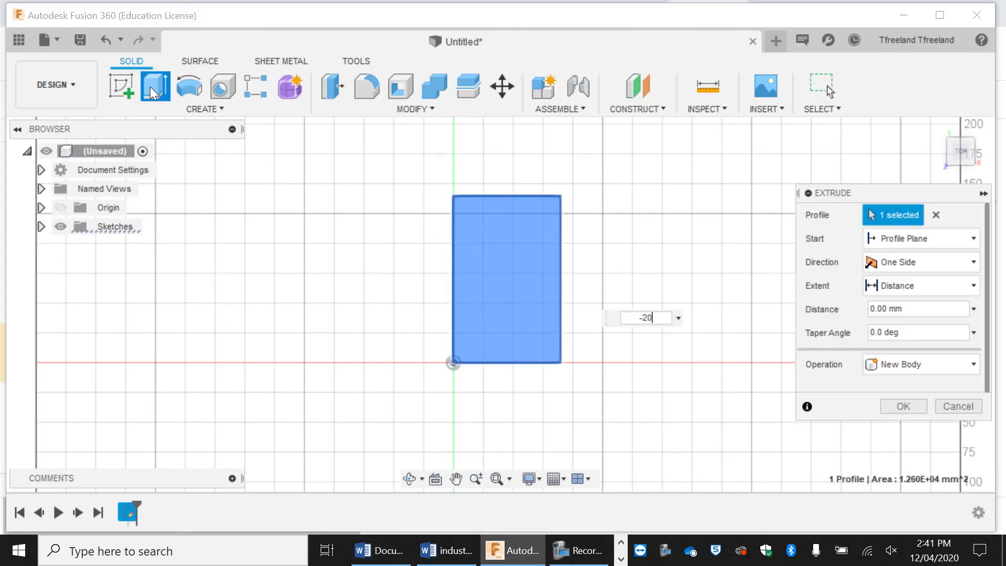
text(10)
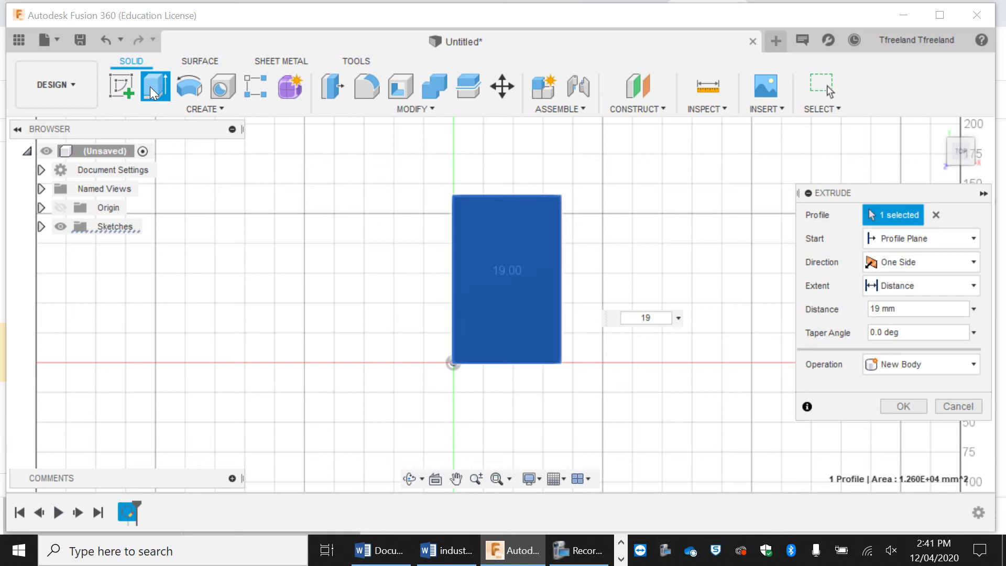
key(Return)
click(409, 478)
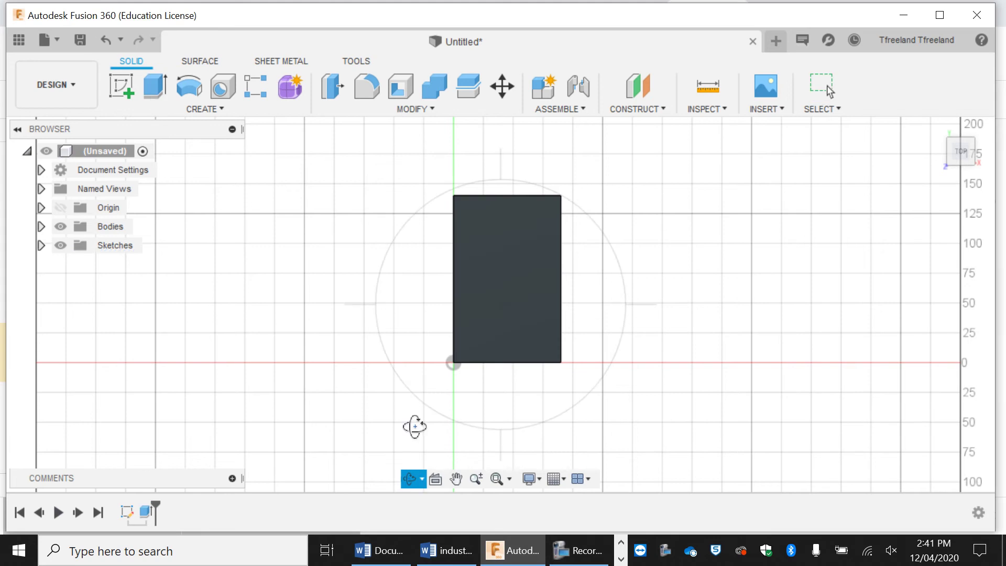
Orbit and zoom to a left-side 3D view, then start a sketch on the board's face
drag(413, 426, 537, 344)
drag(428, 319, 420, 324)
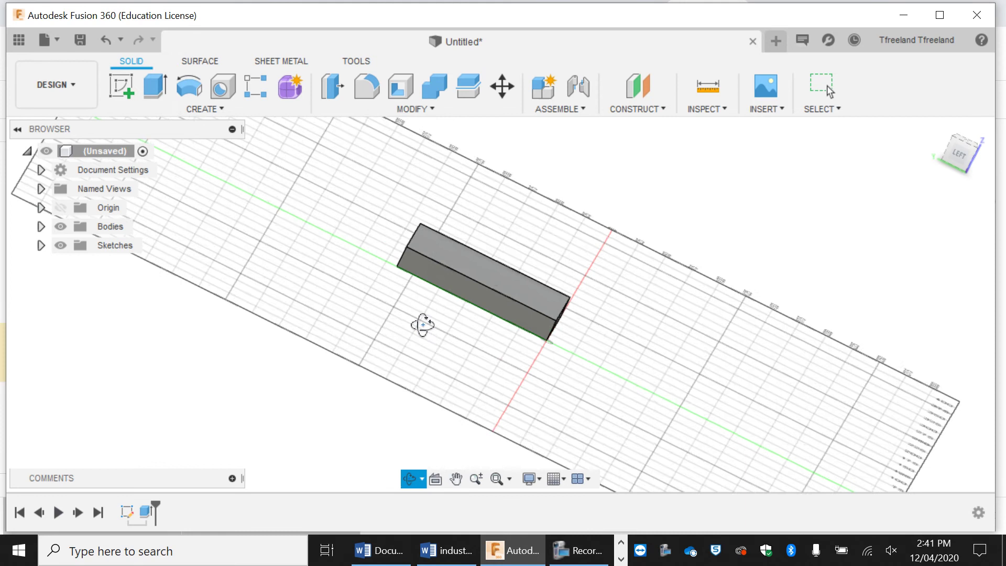
scroll(488, 269, up, 3)
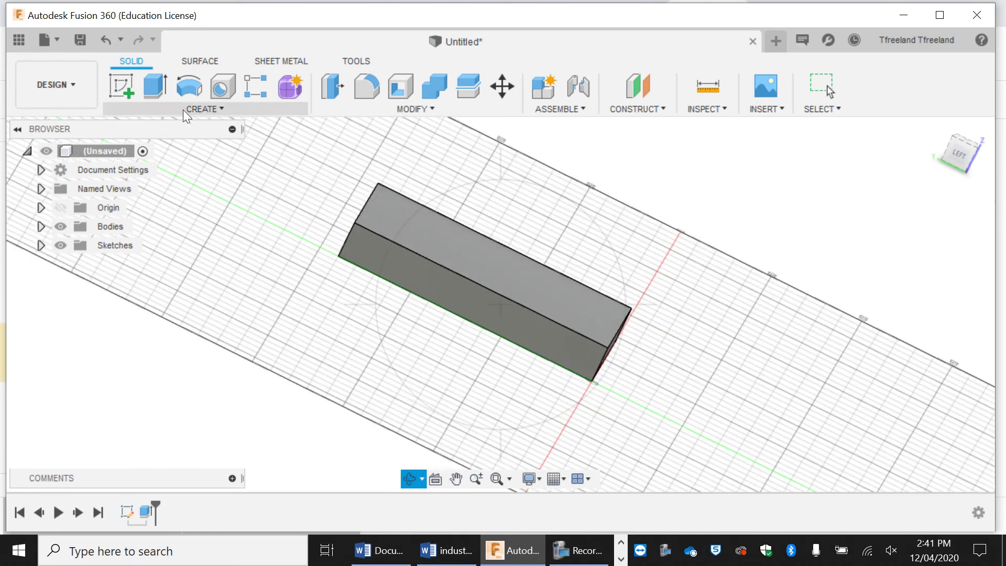
click(127, 97)
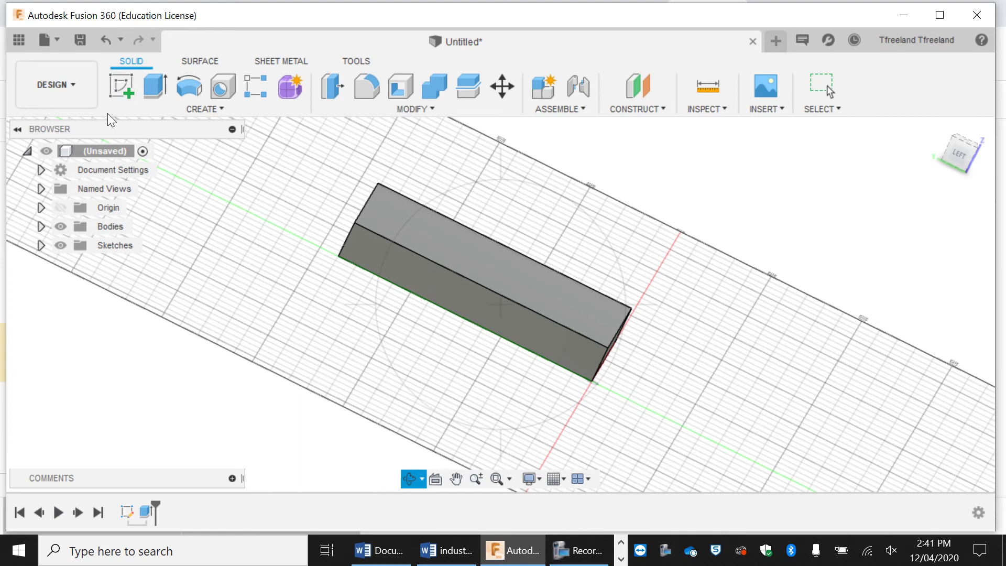
click(522, 325)
Draw a 5 mm construction line inward from the face's top-left corner
click(519, 319)
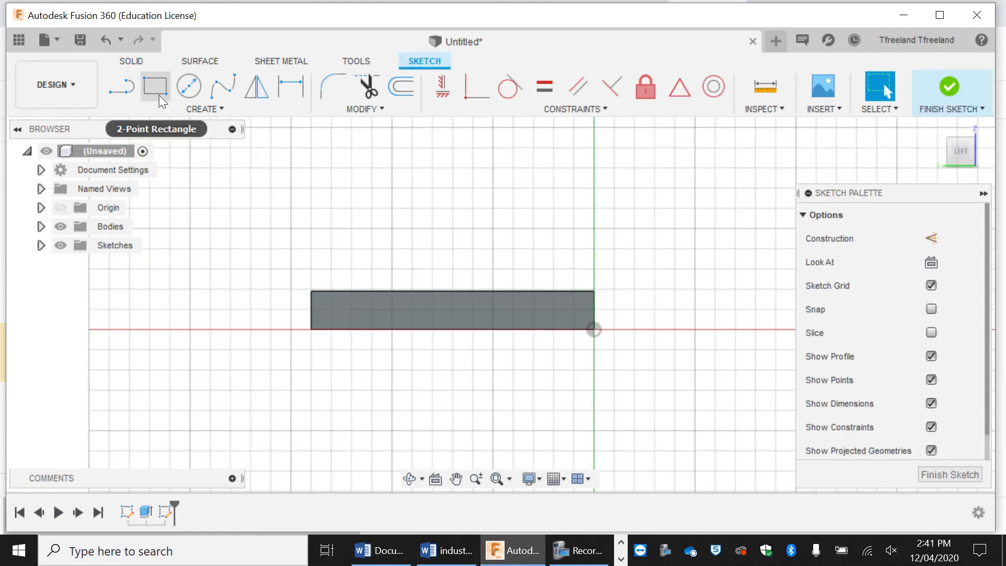
click(131, 92)
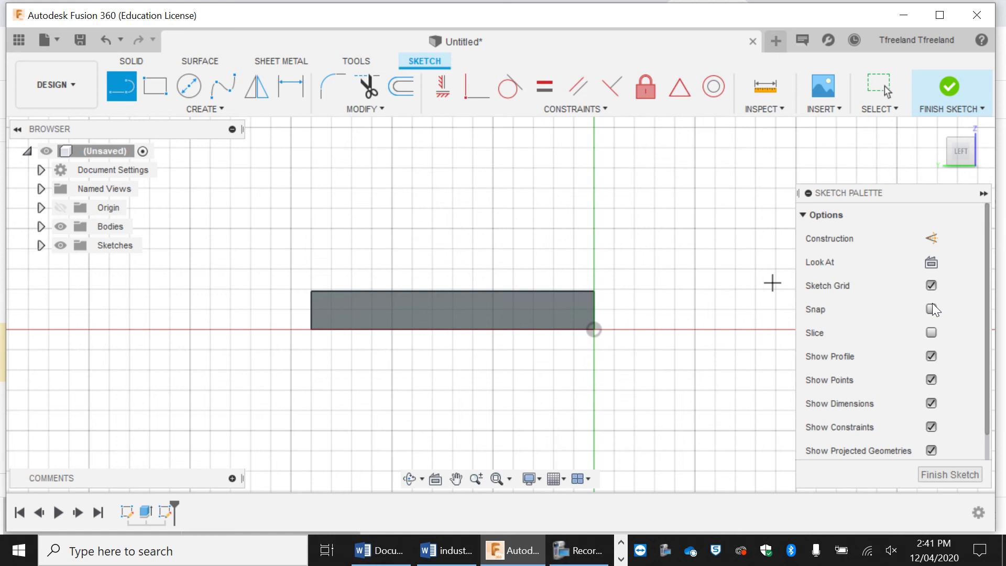
click(932, 238)
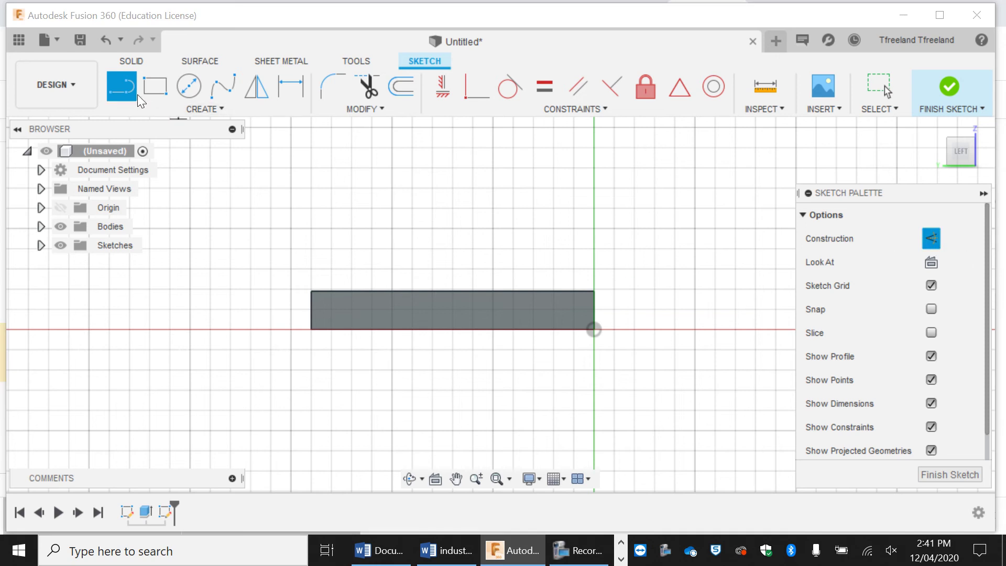
click(311, 292)
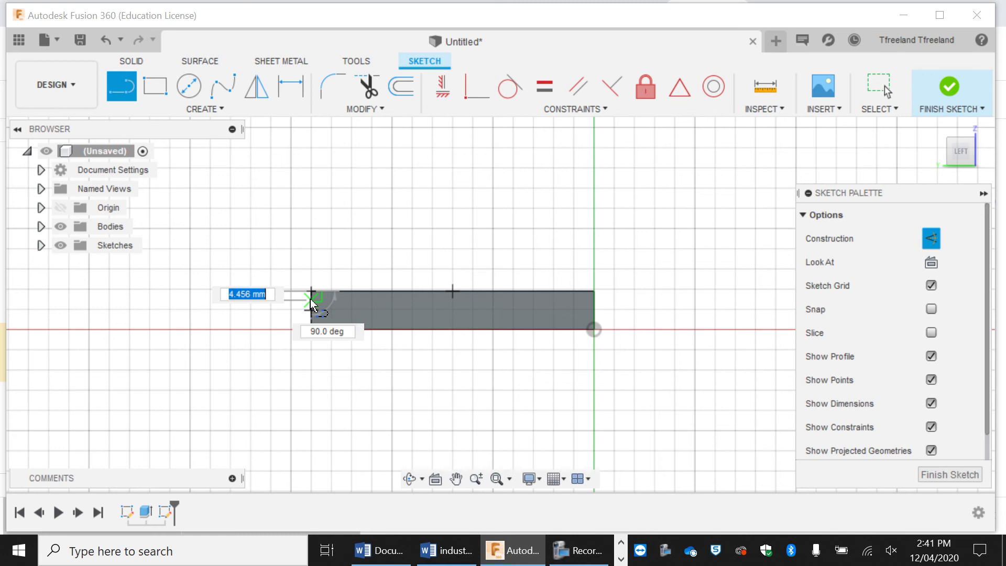
scroll(310, 299, up, 2)
scroll(310, 299, up, 2)
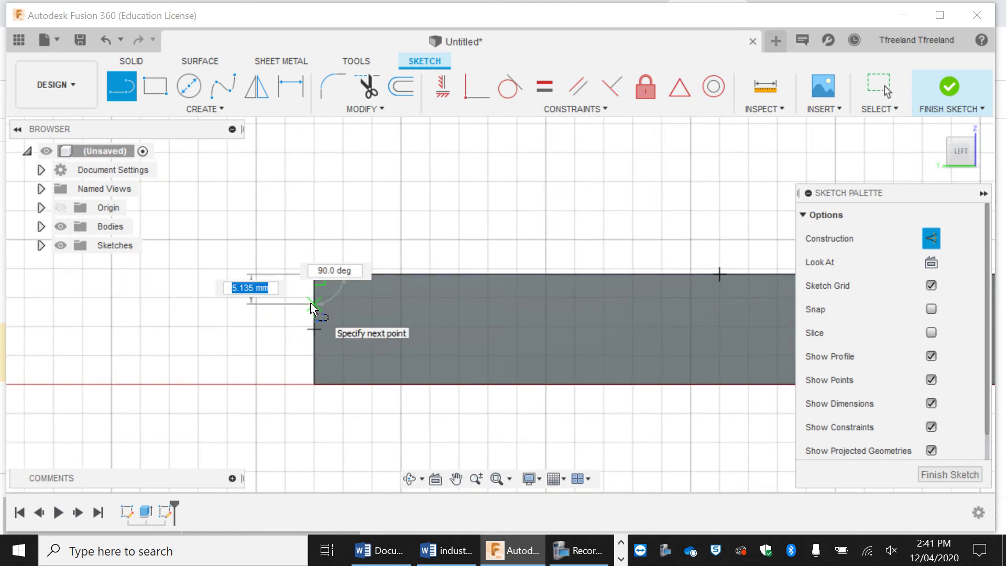
text(5)
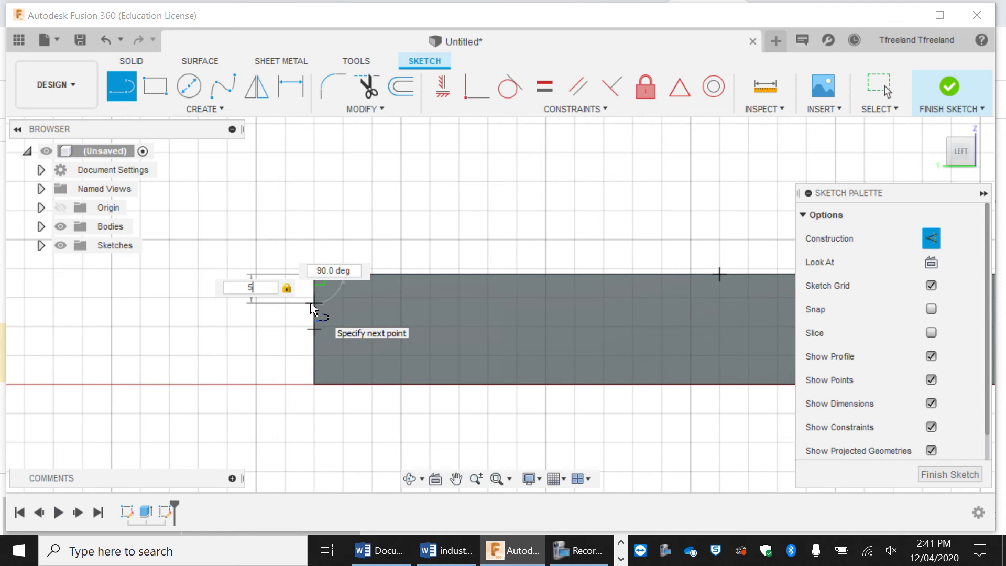
key(Return)
key(Escape)
Draw a second 5 mm construction line from the bottom-left corner
scroll(310, 307, down, 3)
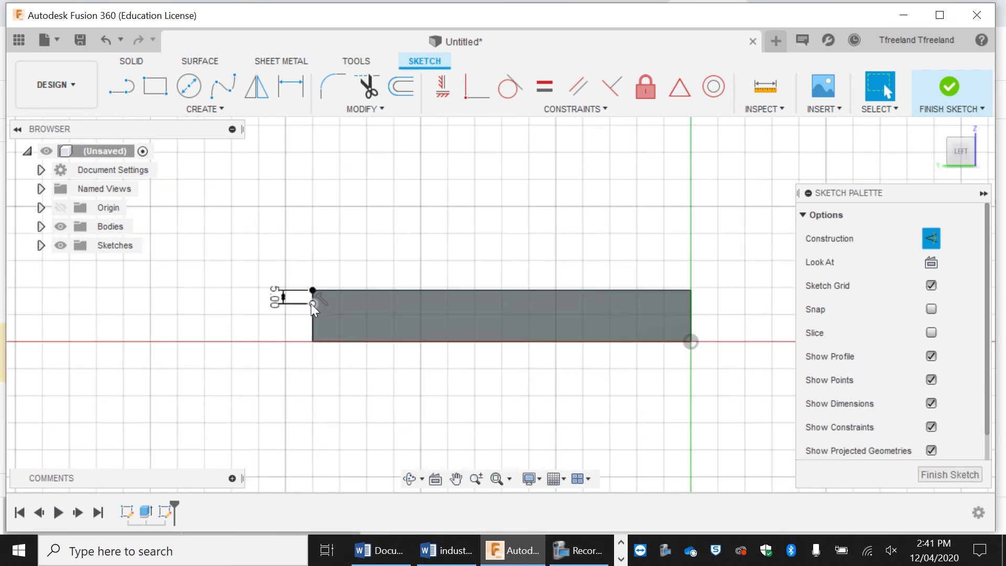
click(121, 87)
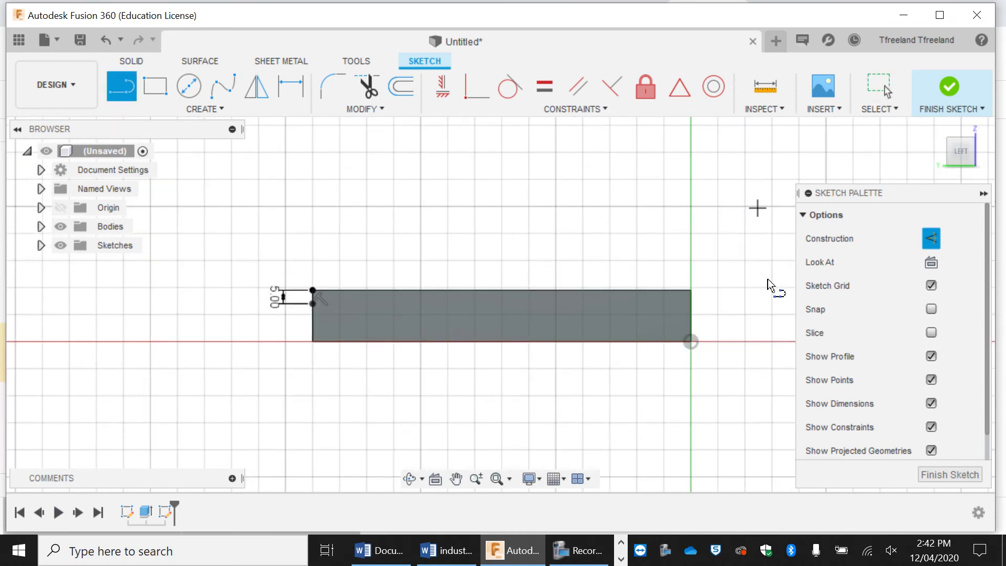
scroll(340, 347, up, 1)
click(306, 342)
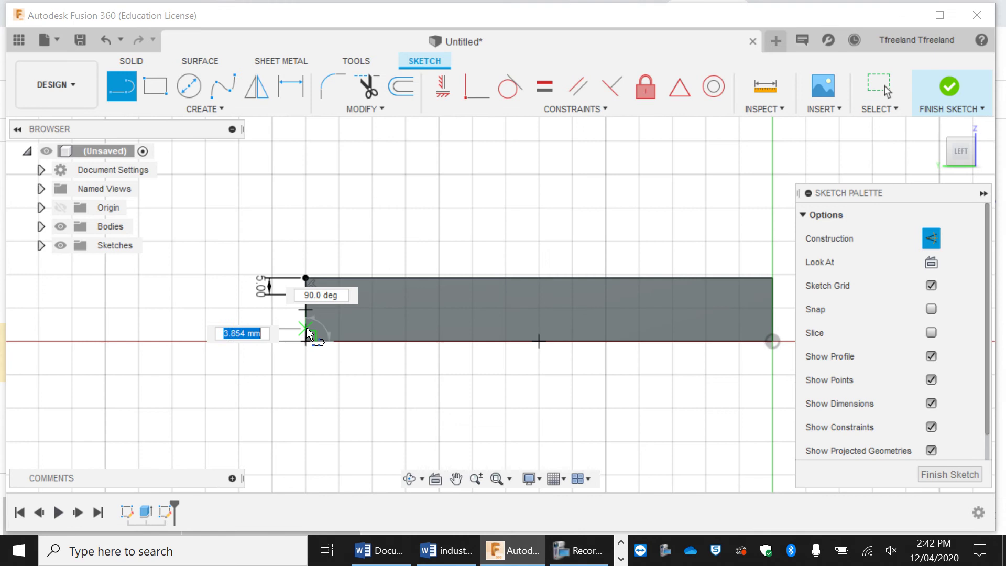
text(5)
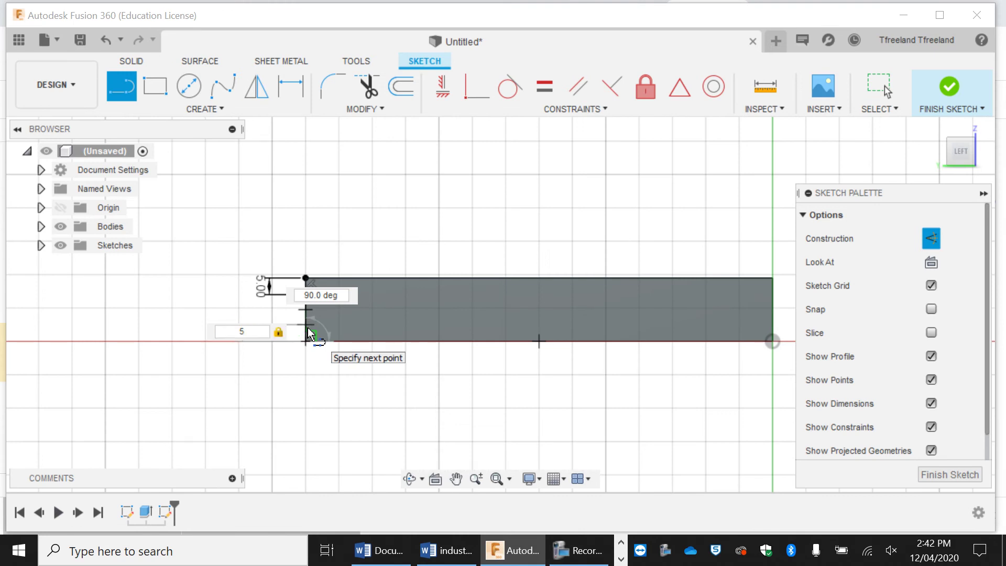
key(Return)
key(Escape)
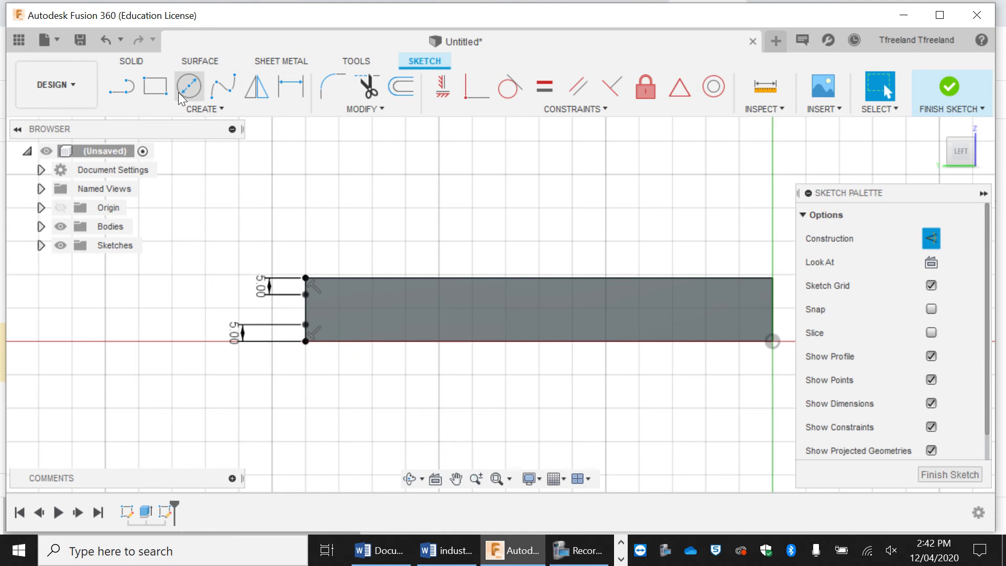
Draw a normal 140 × 9 mm rectangle between the two offset lines and finish the sketch
click(158, 90)
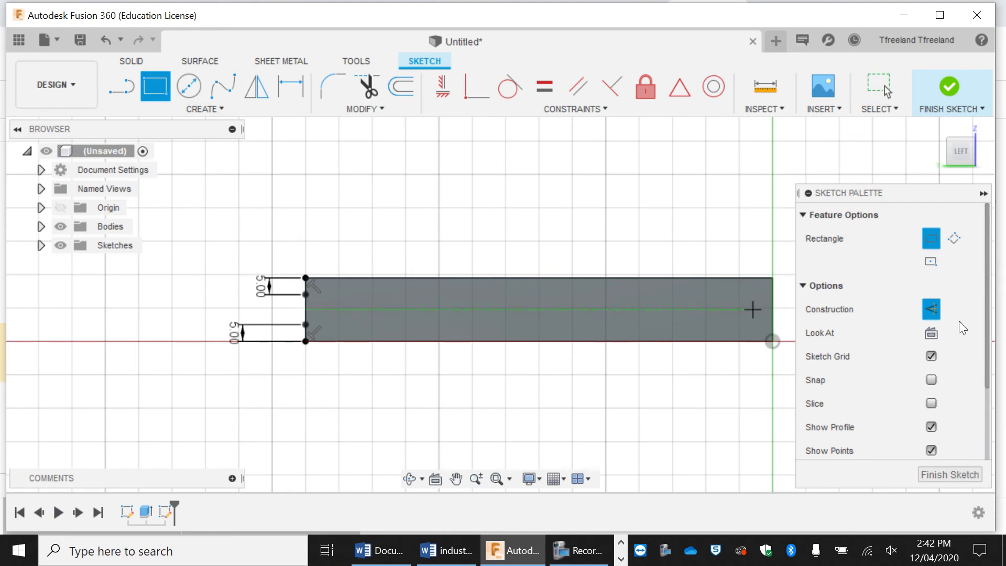
click(932, 310)
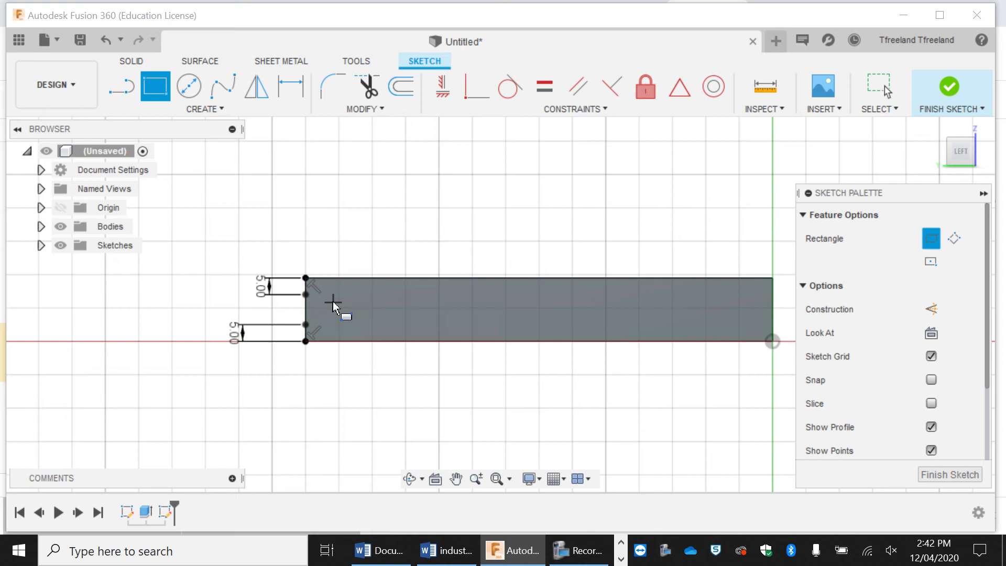
click(306, 295)
key(Tab)
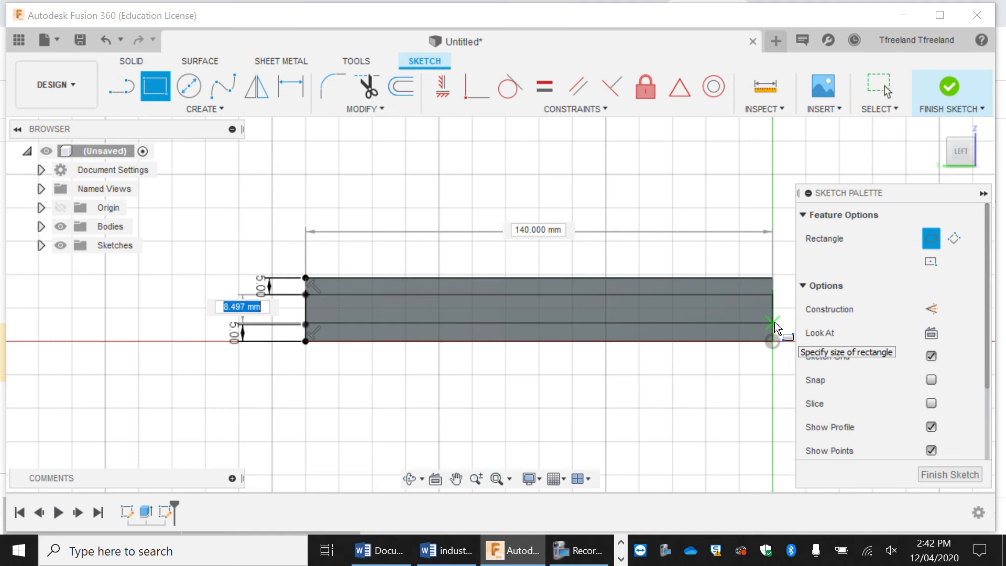
text(9)
key(Return)
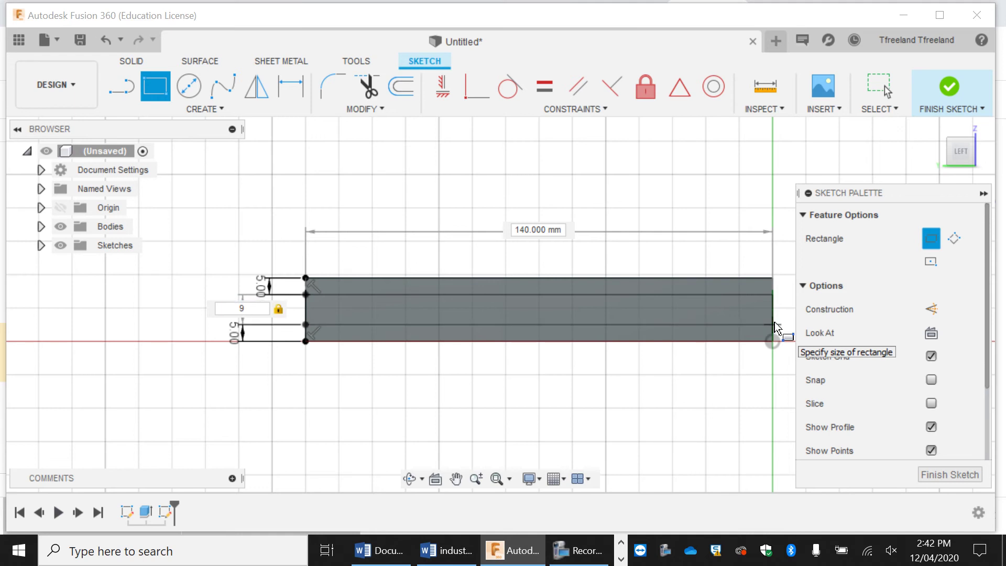
key(Escape)
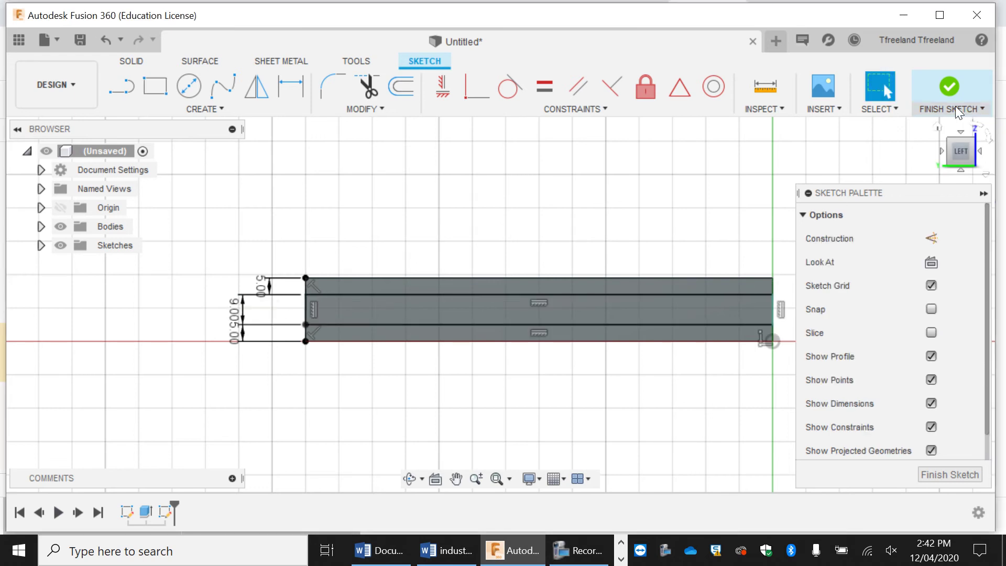
click(948, 88)
Extrude the middle 9 mm strip 15 mm, joined to the board, forming the tongue
click(746, 308)
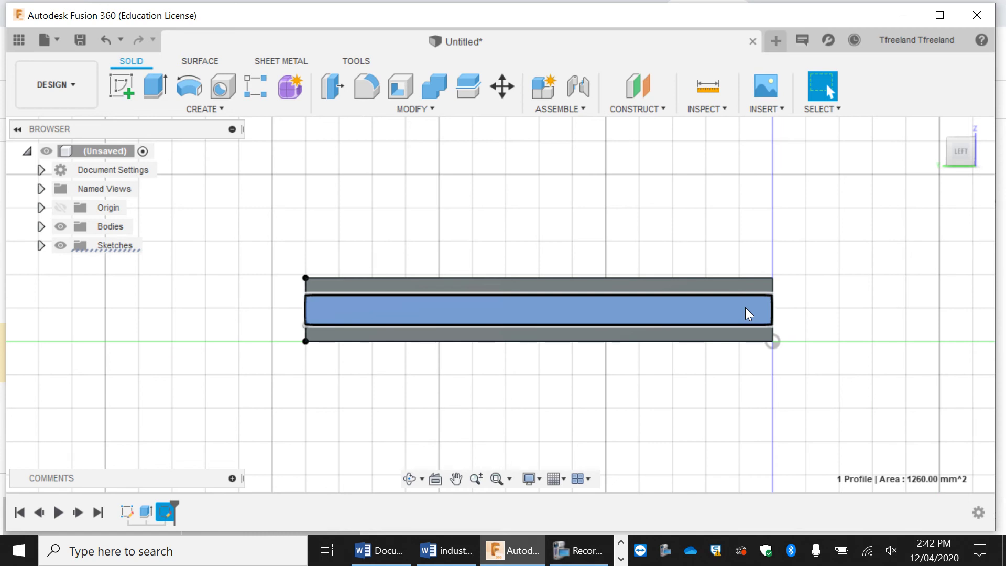
click(170, 86)
text(15)
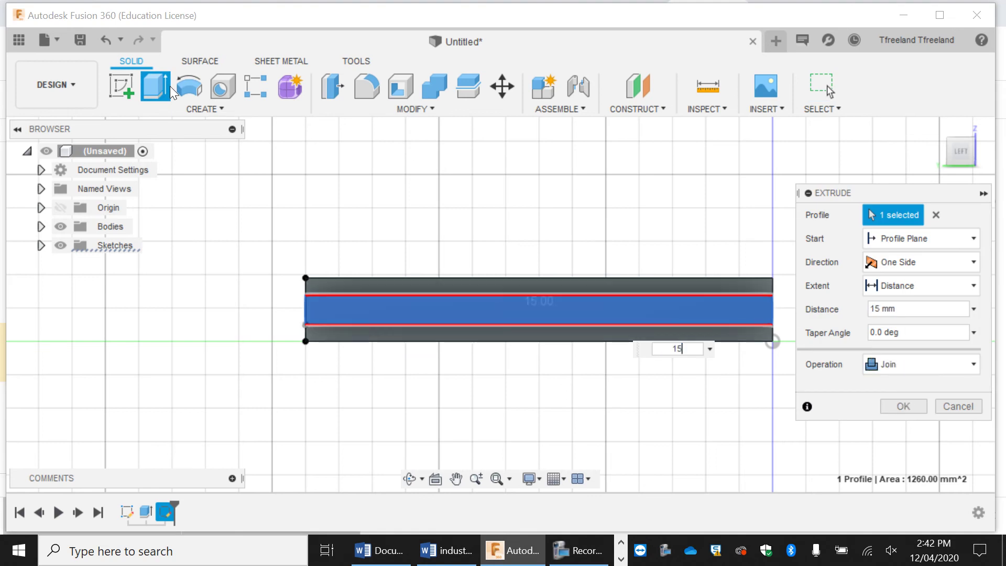
key(Return)
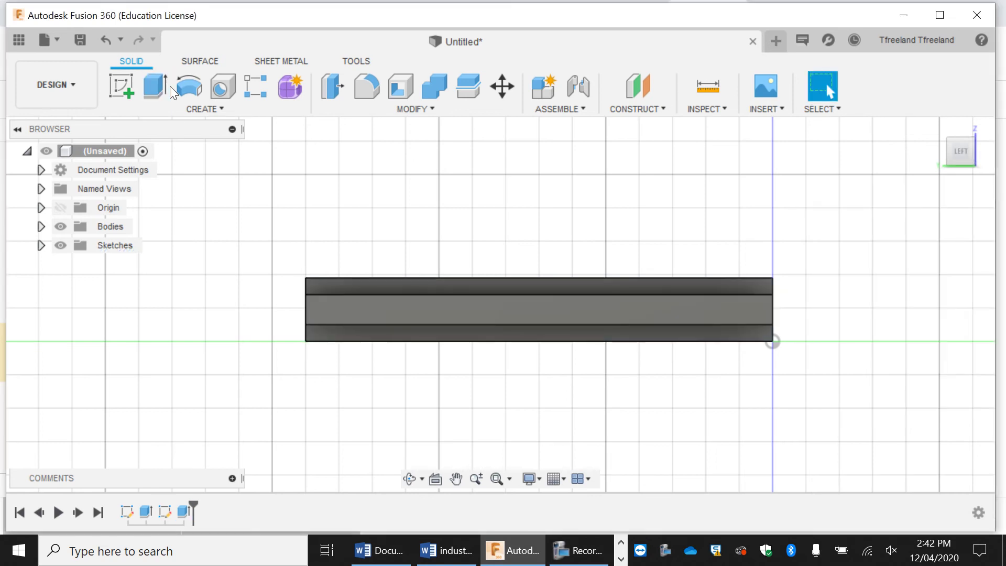
Orbit to a 3D view and save the design as 'Tongue and groove joint part 1'
click(408, 479)
drag(416, 372, 382, 360)
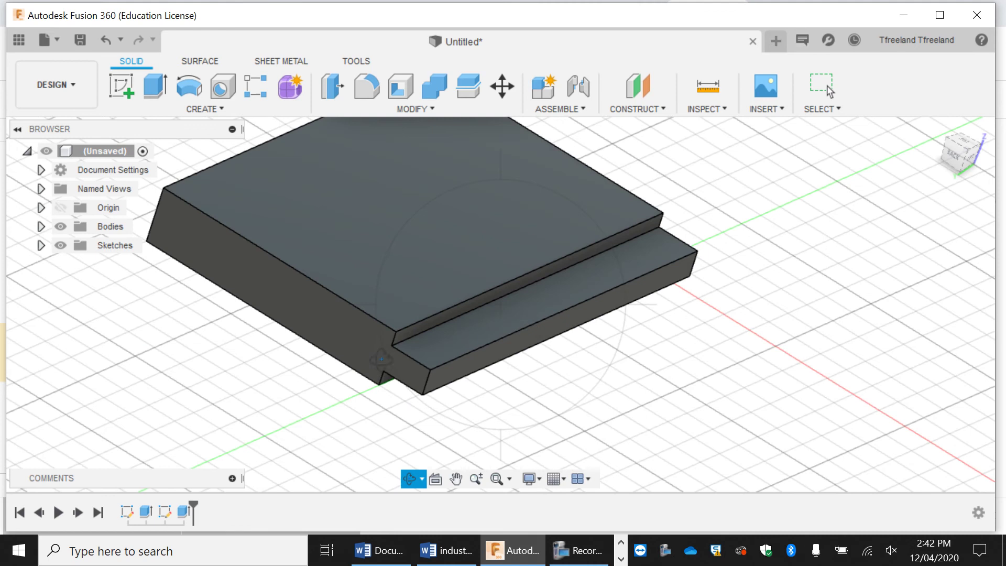
drag(530, 335, 509, 321)
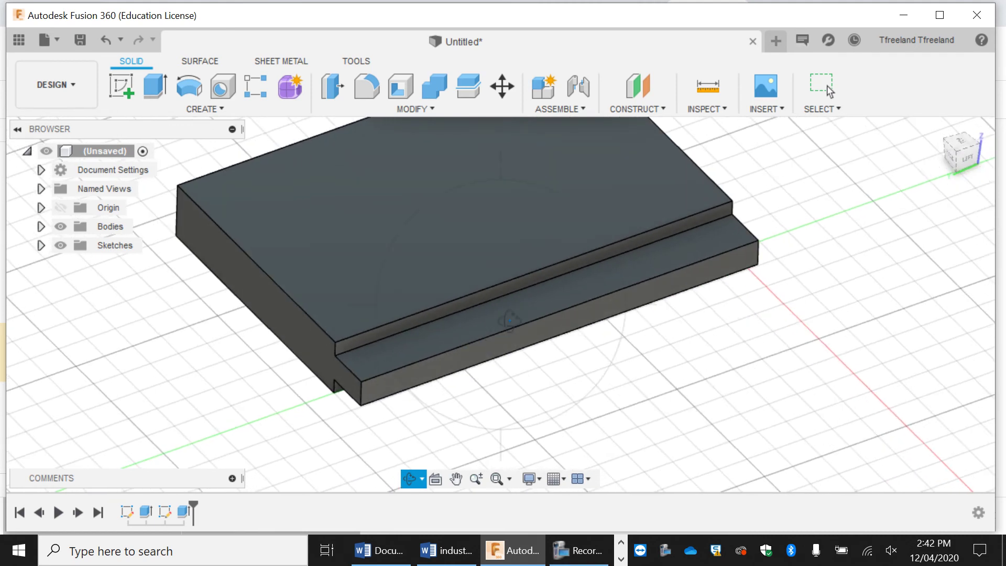
click(80, 41)
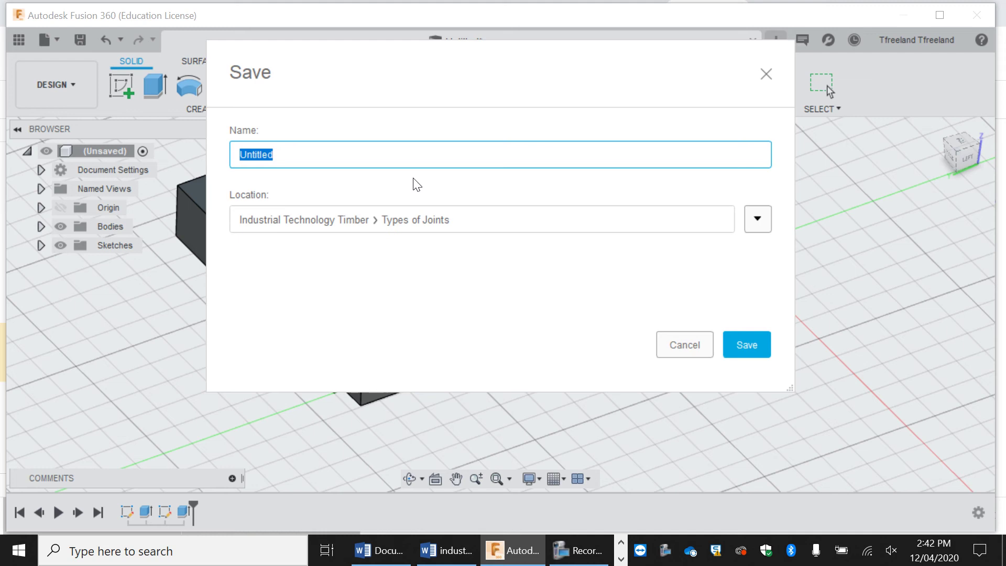
text(Tongue and groo)
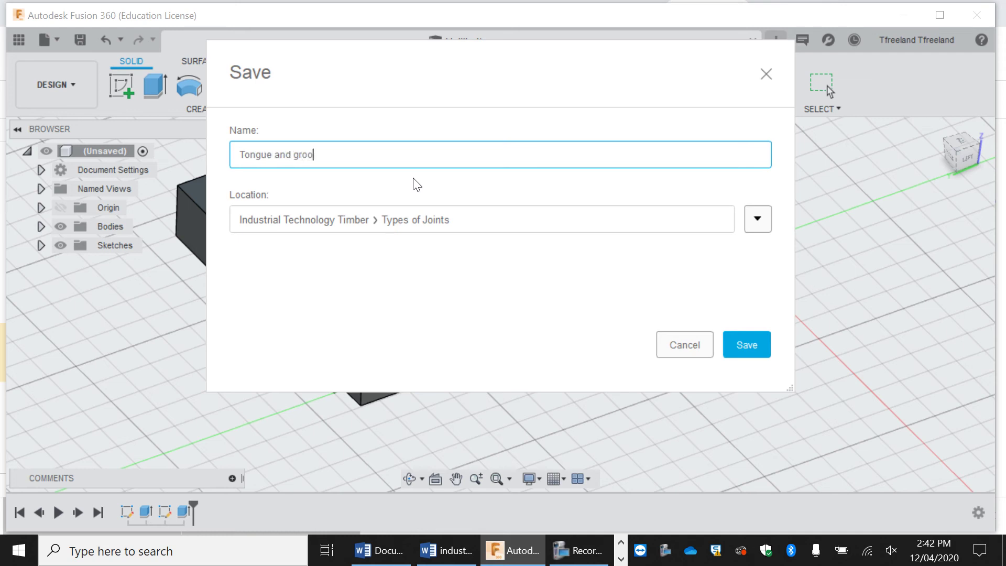
text(ve joint part 1)
key(Return)
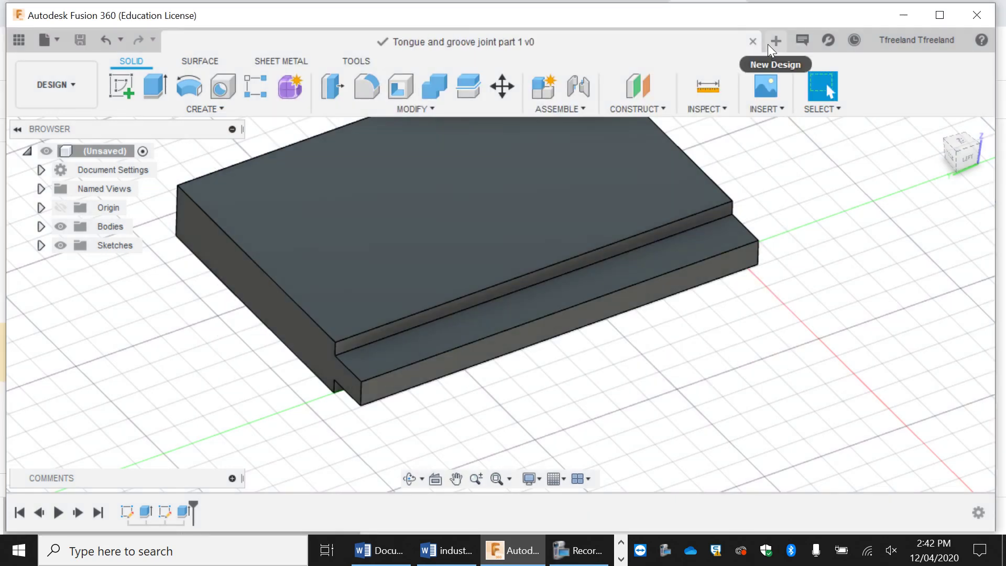
Start a new design and sketch a 90 × 140 mm rectangle on the XY plane
click(769, 43)
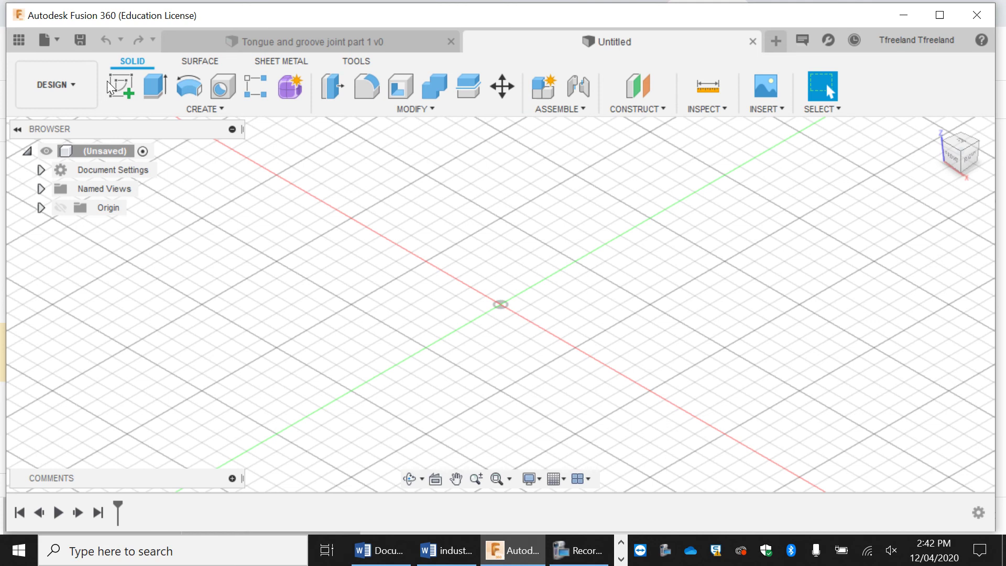
click(121, 86)
click(575, 300)
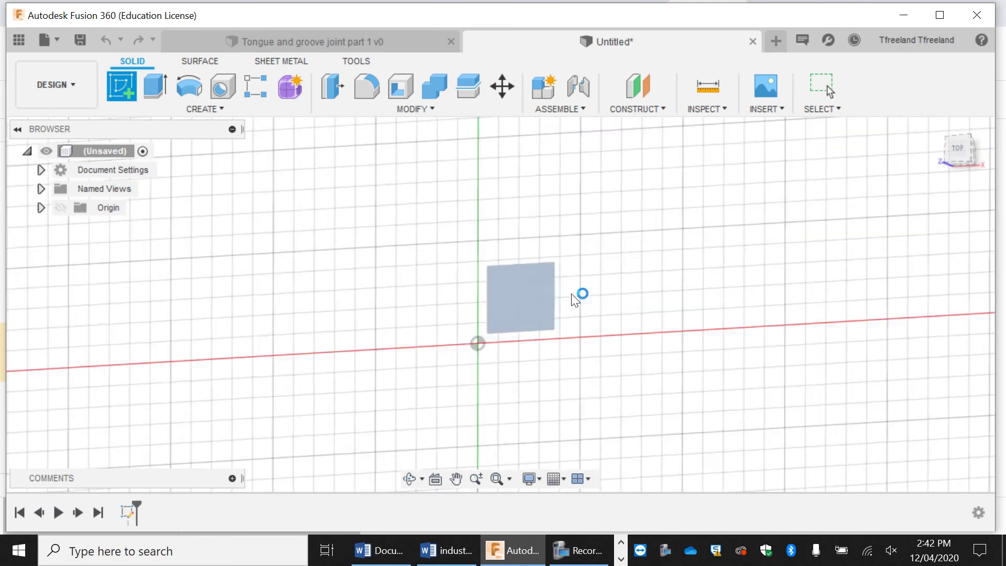
click(158, 90)
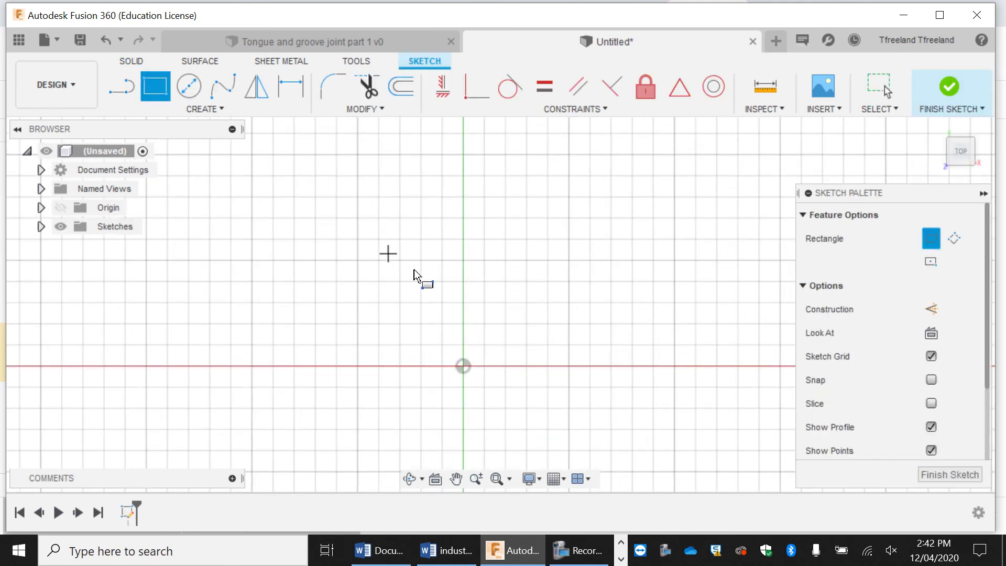
click(464, 366)
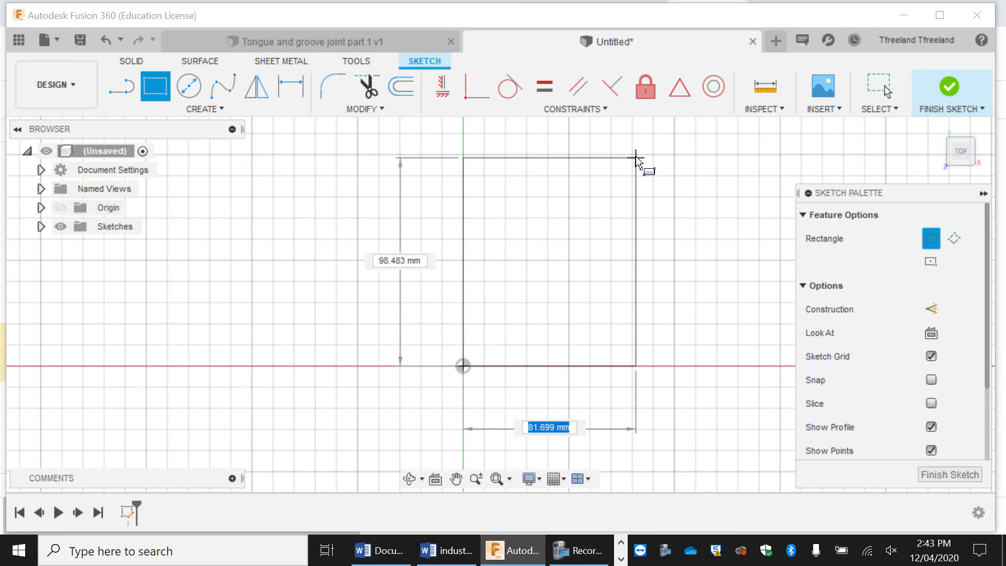
text(90)
key(Tab)
text(1)
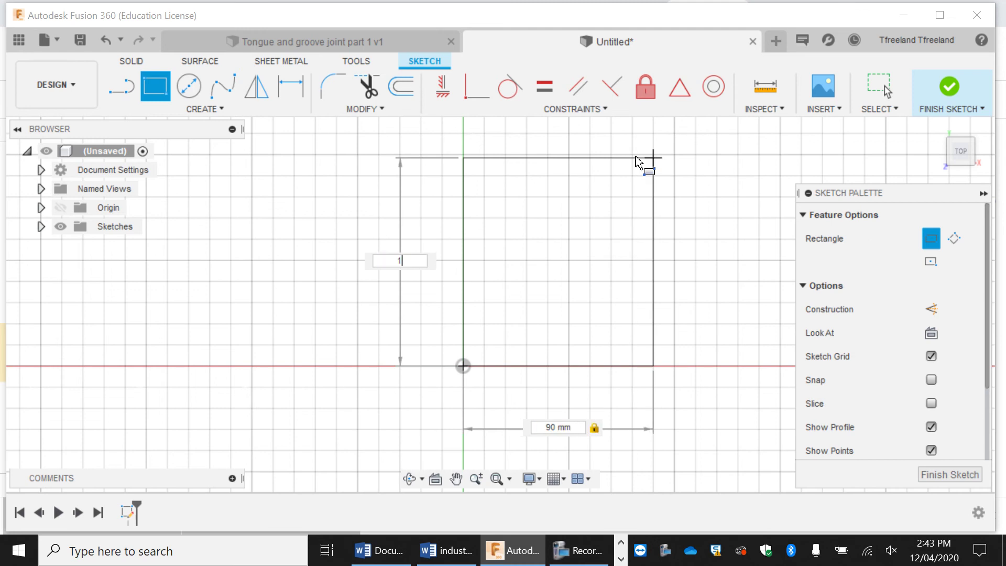
text(40)
key(Return)
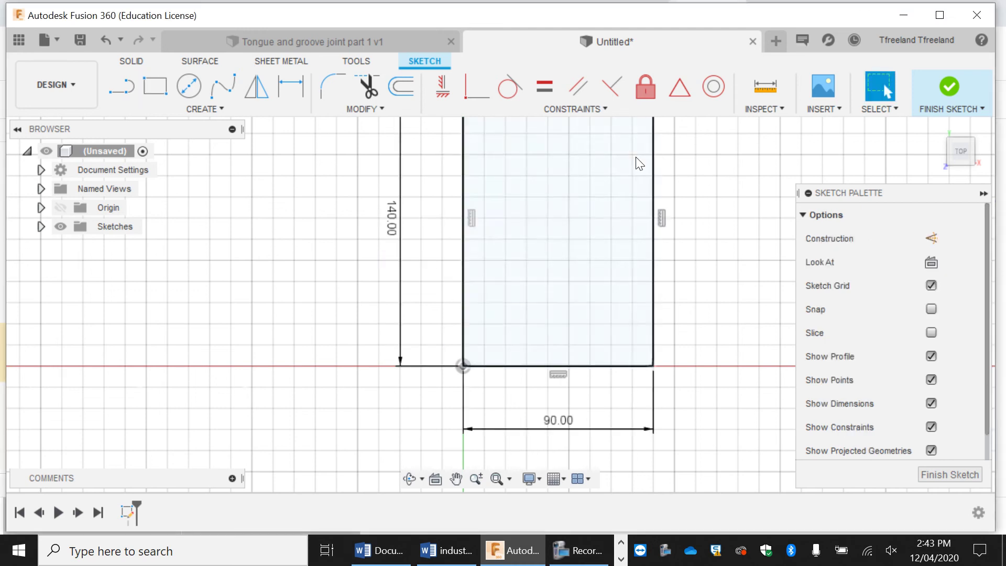
Finish the sketch and extrude the rectangle 18 mm as a new body
click(942, 89)
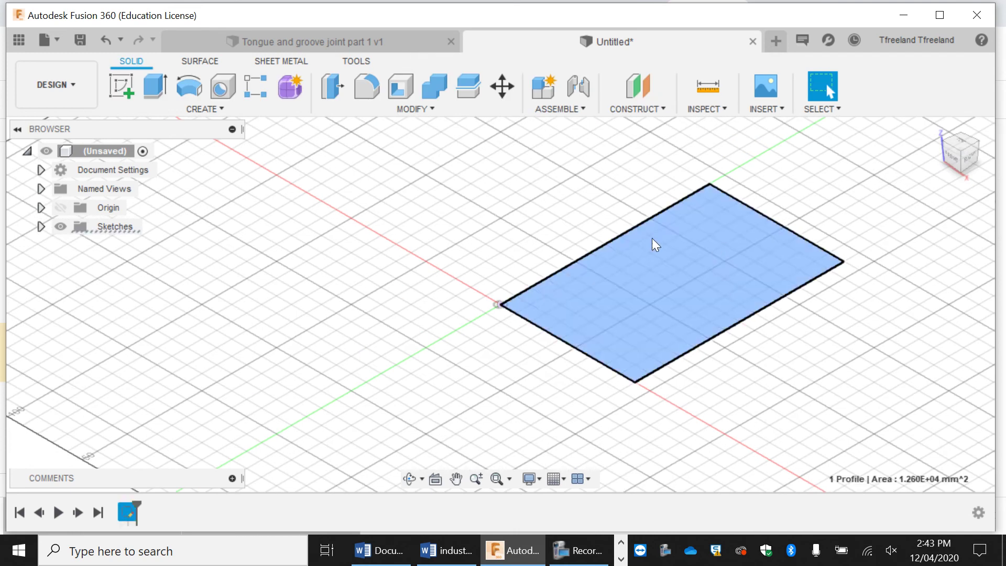
click(153, 86)
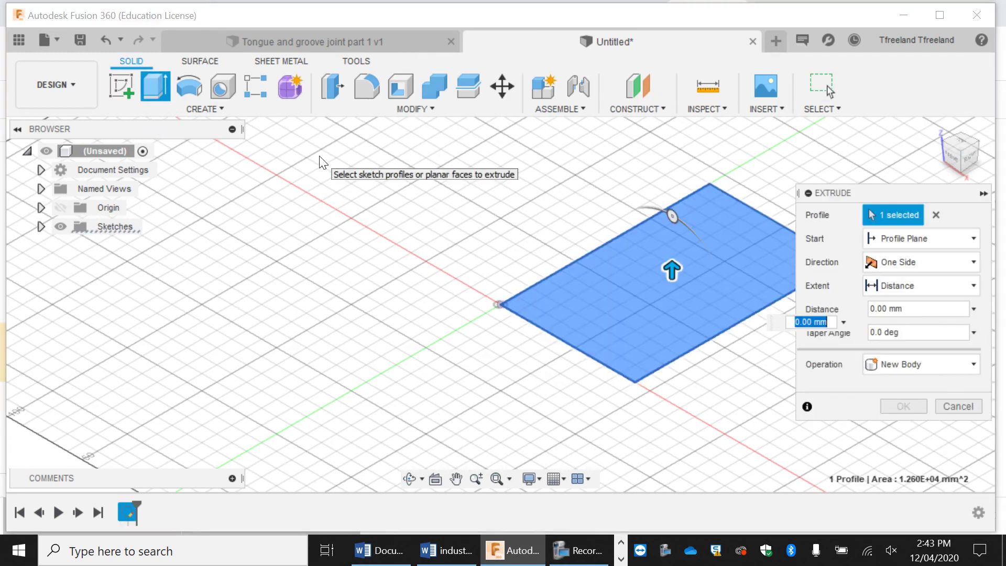
text(18)
key(Return)
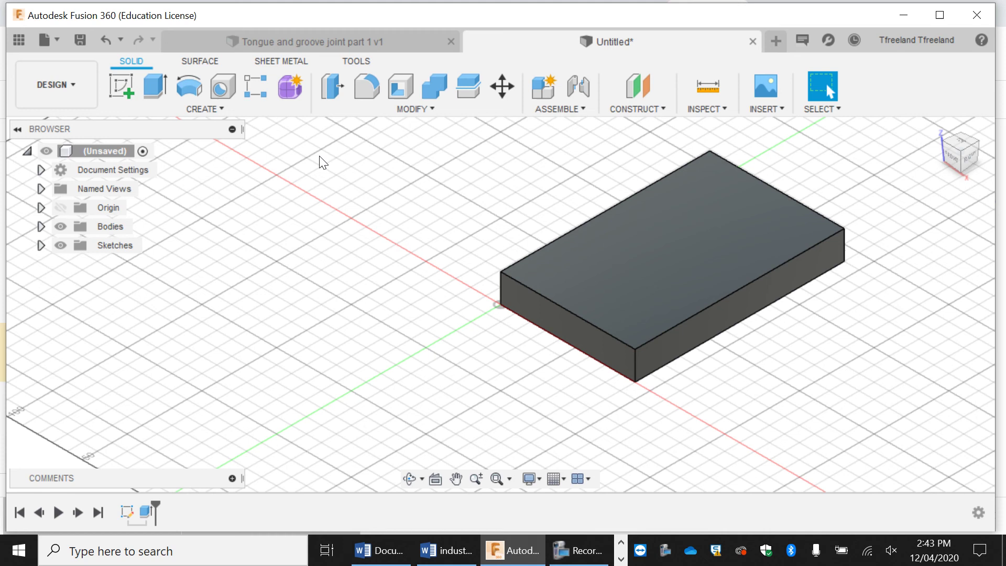
Start a sketch on the board's side face with a 5 mm construction line from the top-left corner
click(123, 89)
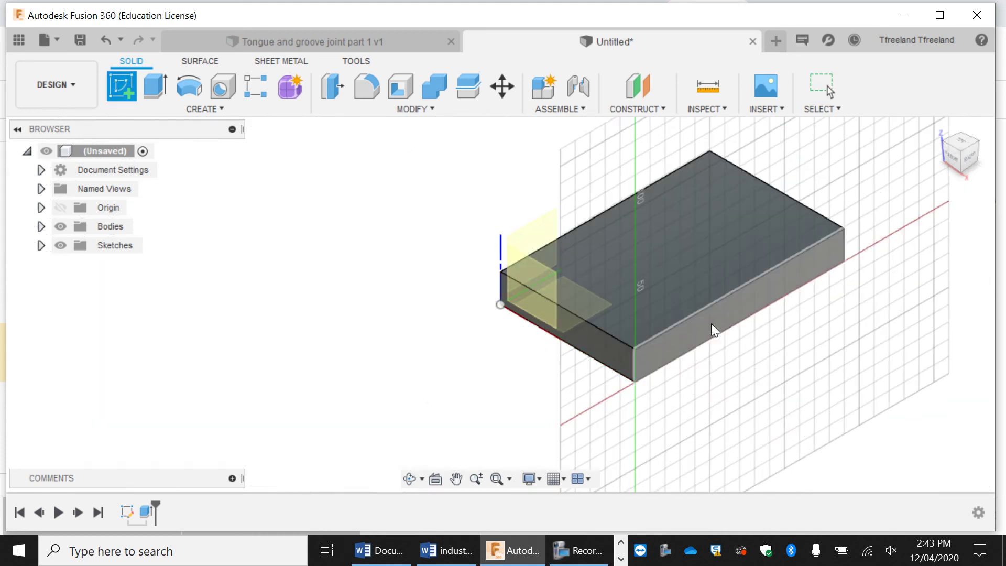
click(709, 329)
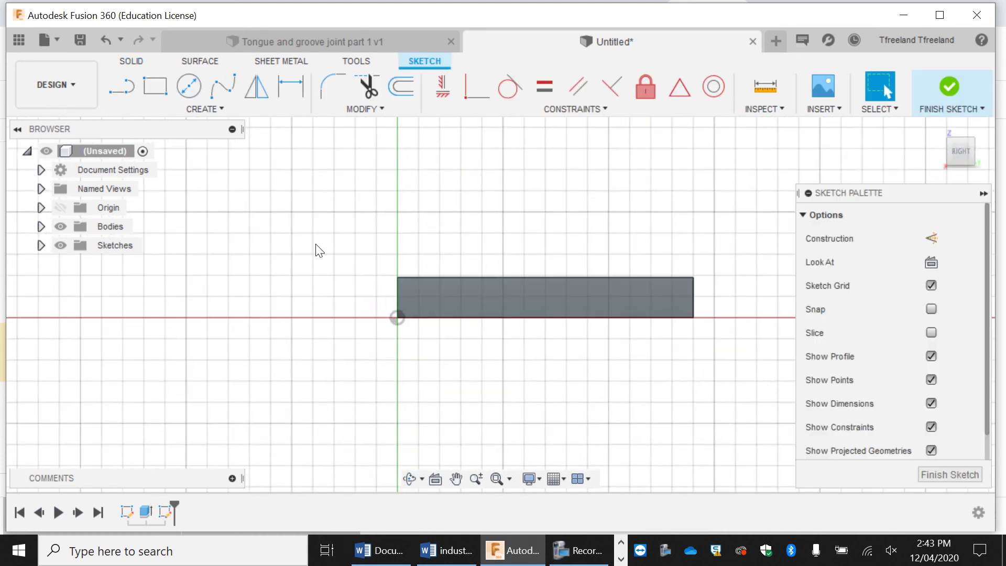
click(130, 91)
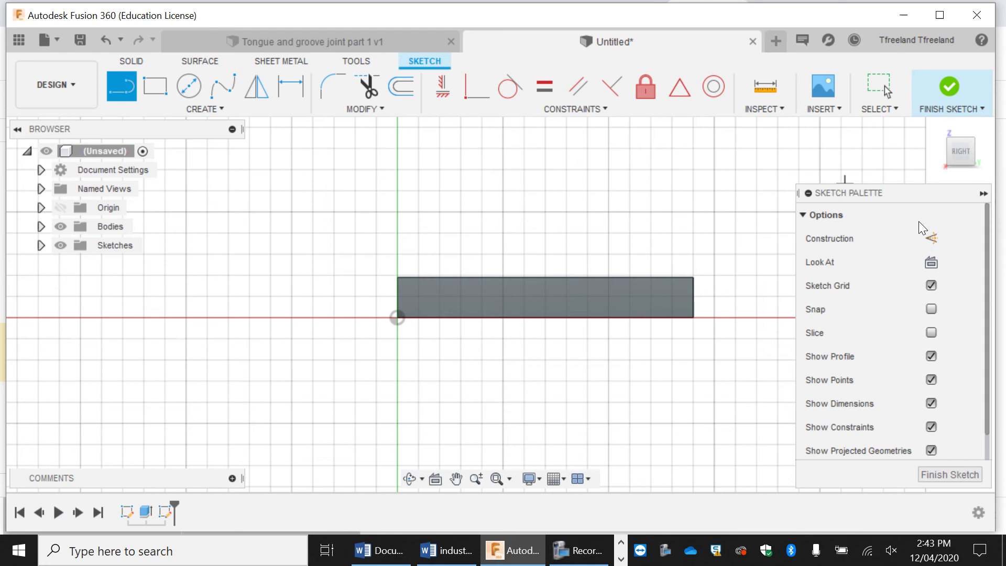
click(932, 239)
scroll(512, 287, up, 1)
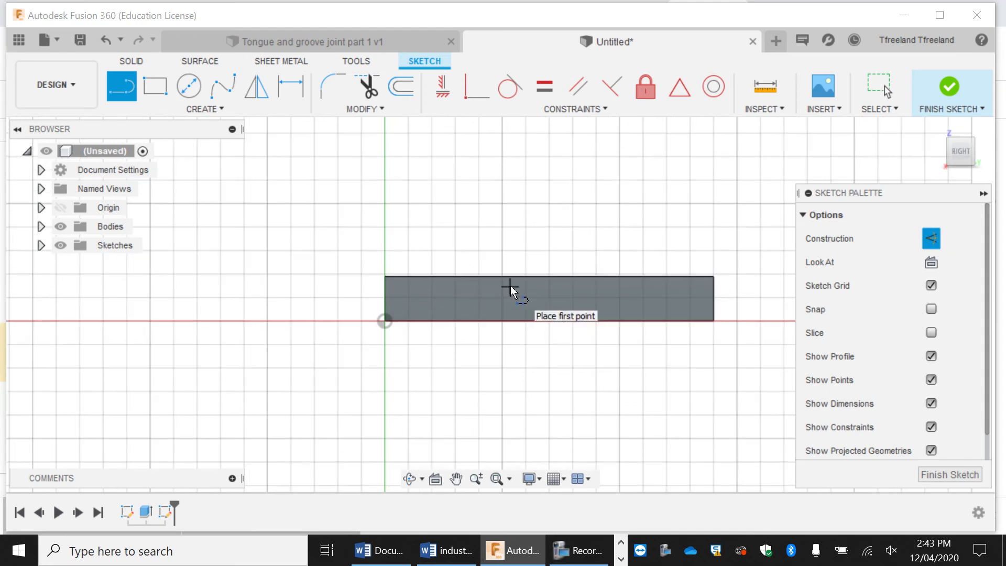
click(391, 284)
text(5)
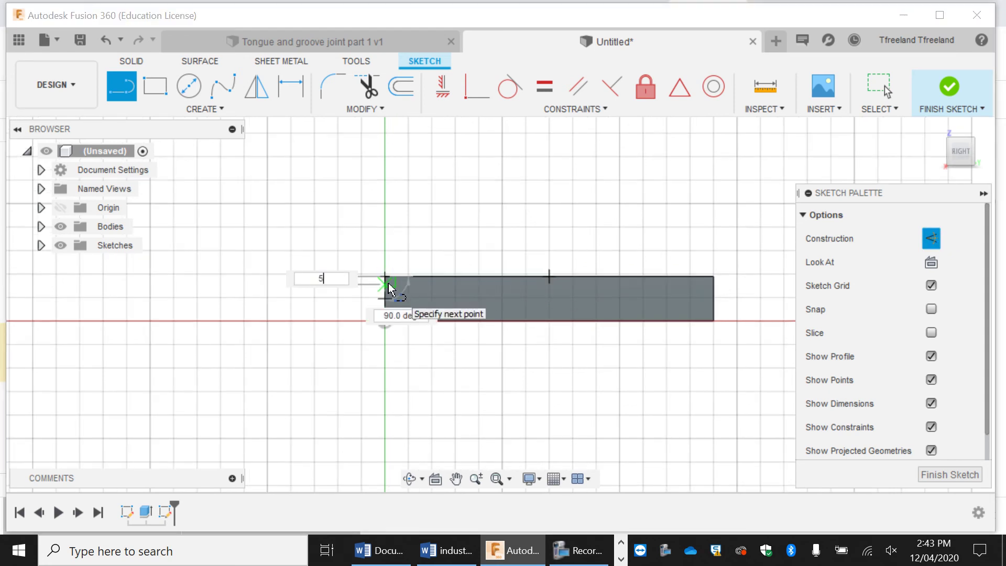
key(Return)
key(Escape)
Draw a second 5 mm construction line from the bottom-left corner
key(l)
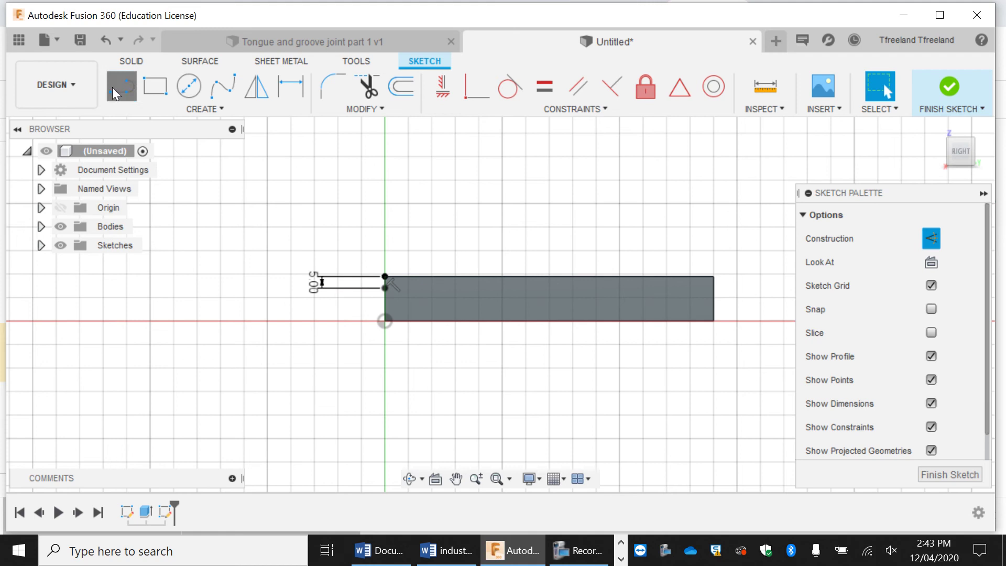
click(385, 321)
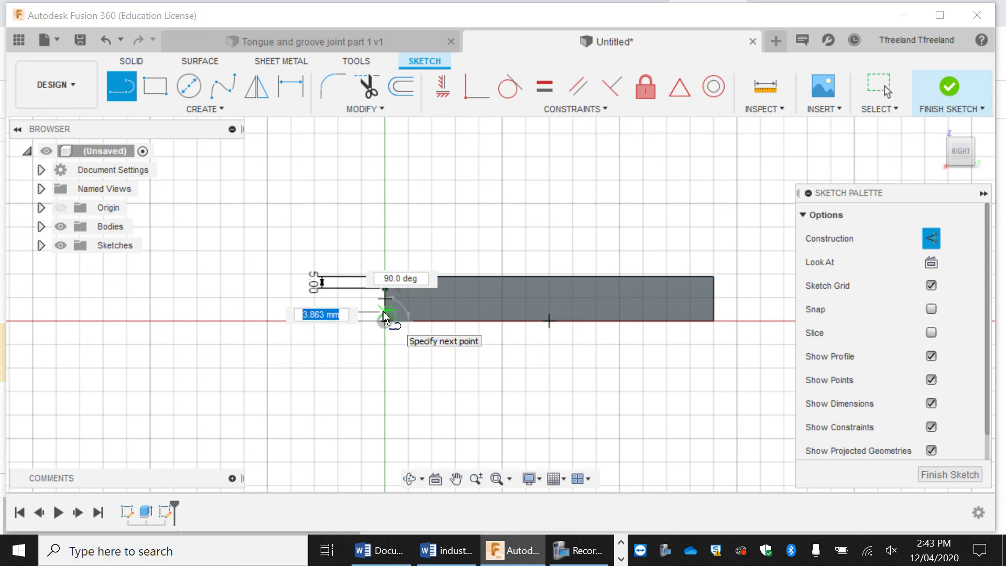
text(5)
key(Return)
key(Escape)
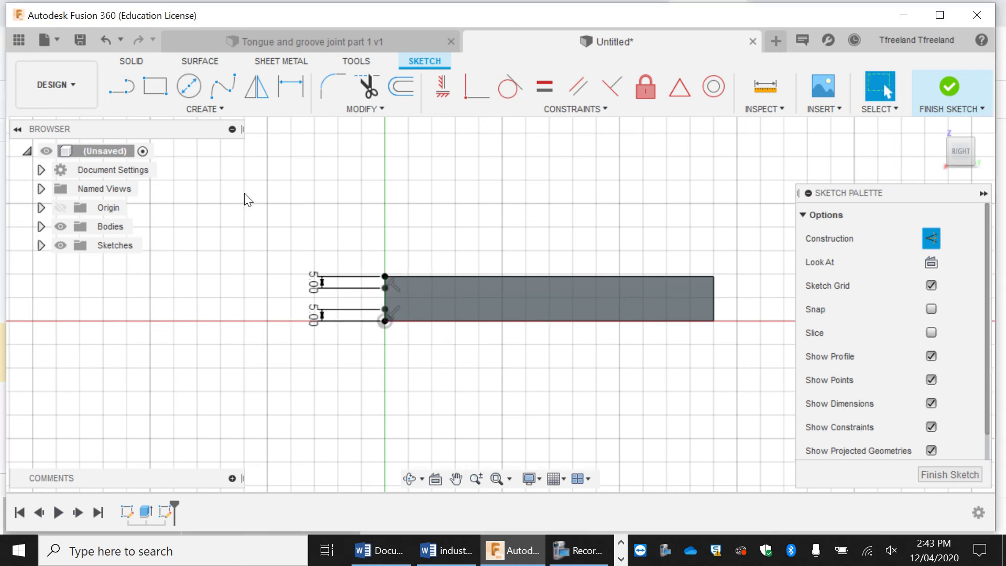
Draw a normal 140 × 9 mm rectangle between the construction lines and finish the sketch
click(160, 90)
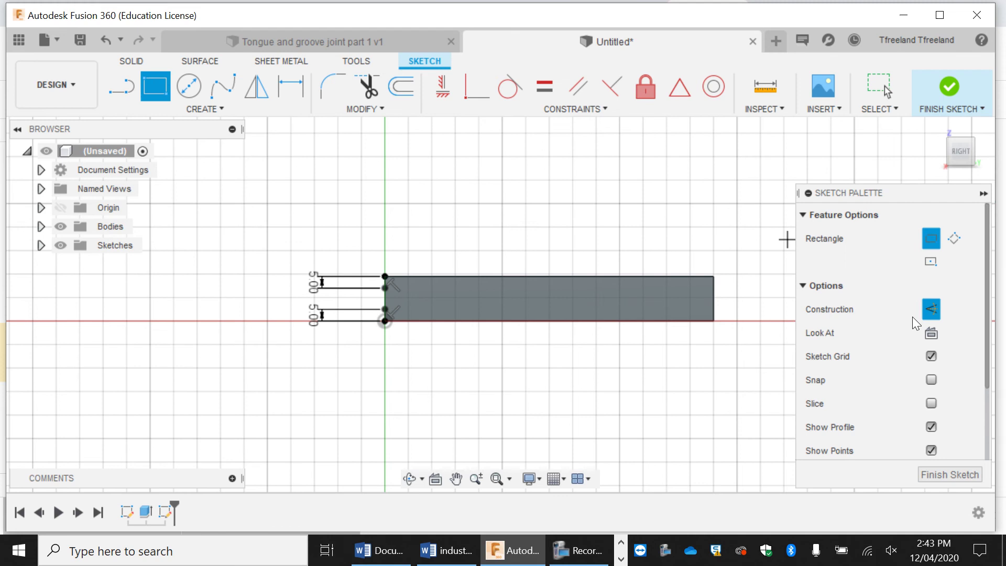
click(932, 310)
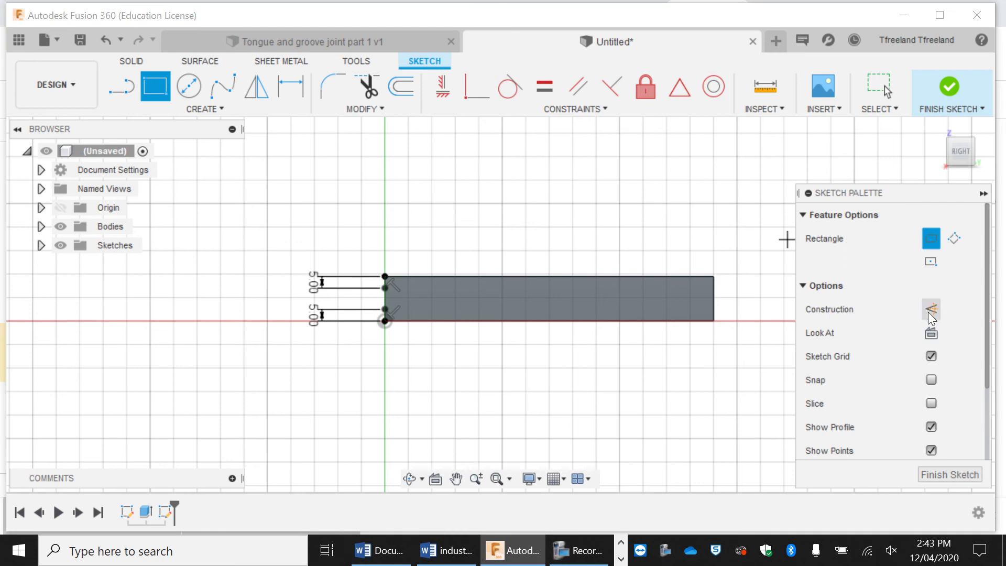
click(385, 289)
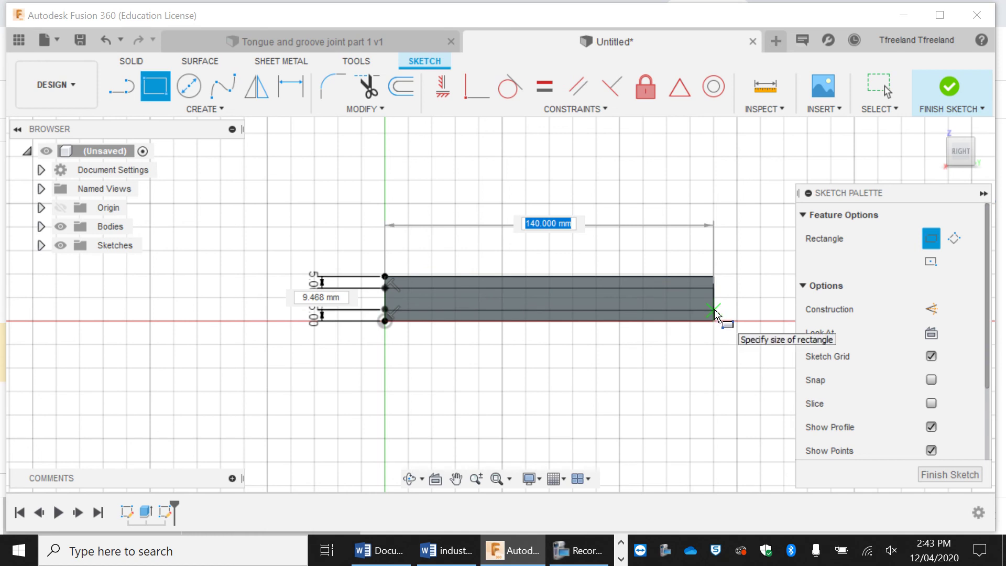
key(Tab)
text(9)
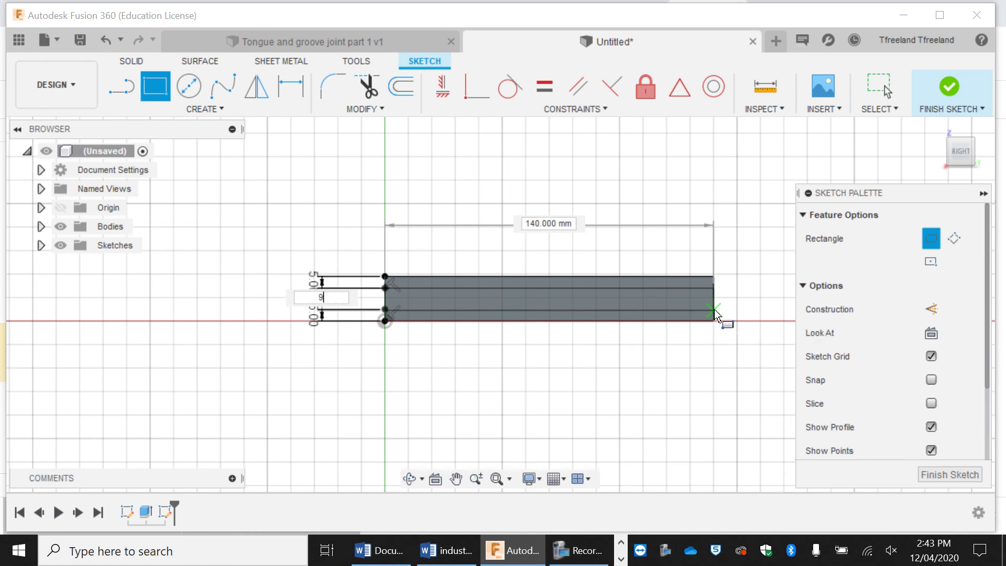
key(Return)
key(Escape)
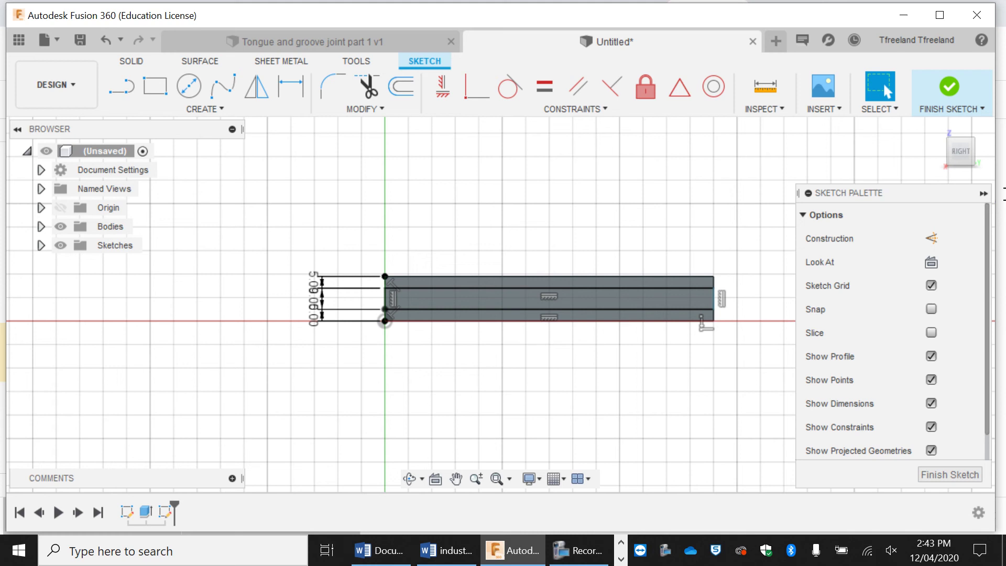
click(963, 87)
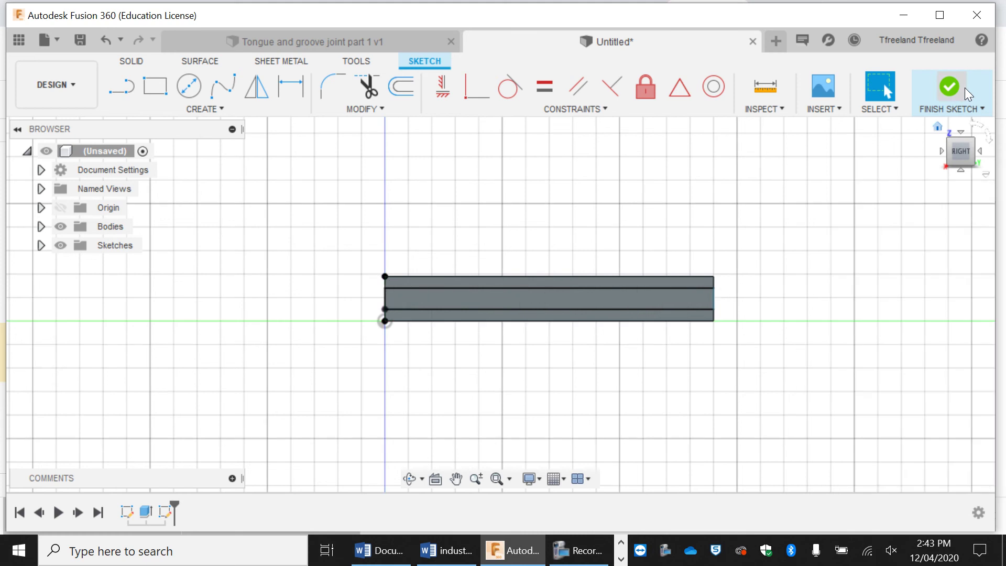
Cut the middle 9 mm strip 15 mm deep with a negative extrude, then orbit to view the groove
click(665, 297)
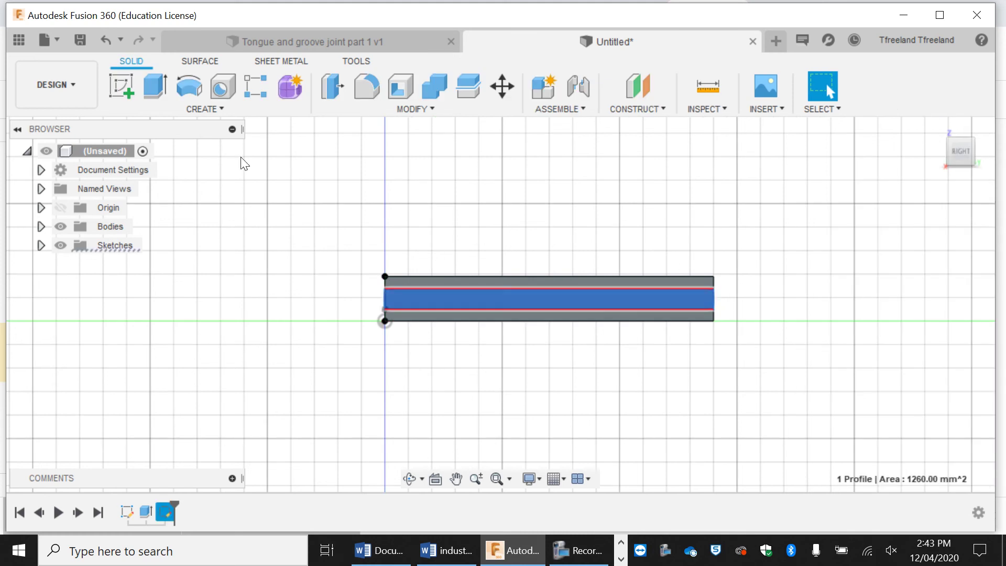
click(163, 89)
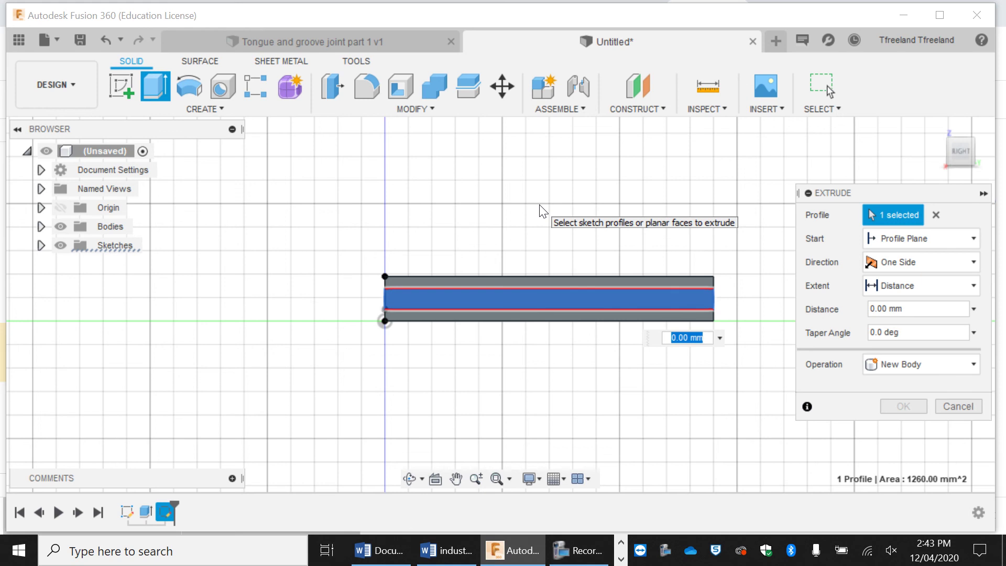
text(-15)
key(Return)
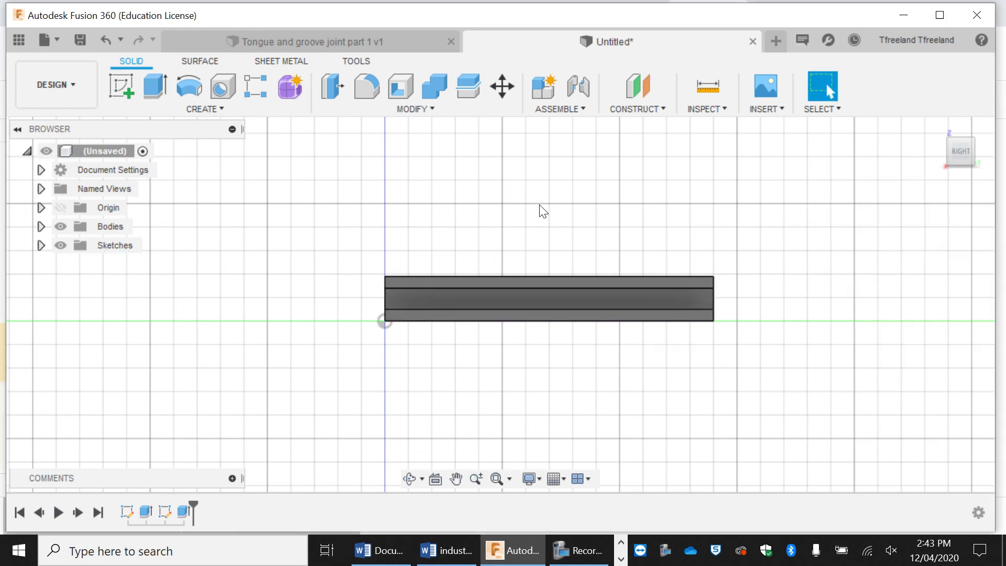
click(409, 485)
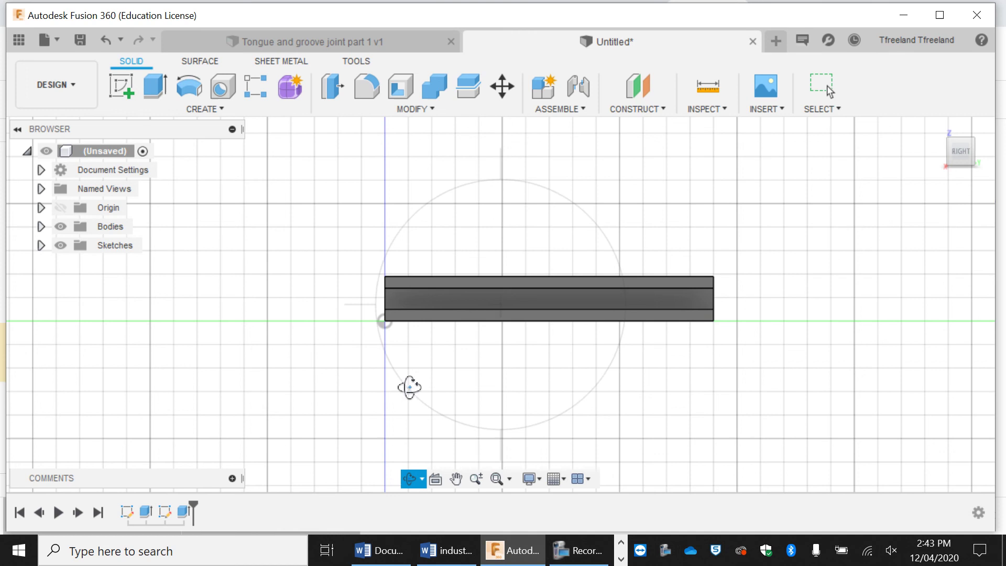
drag(411, 387, 498, 330)
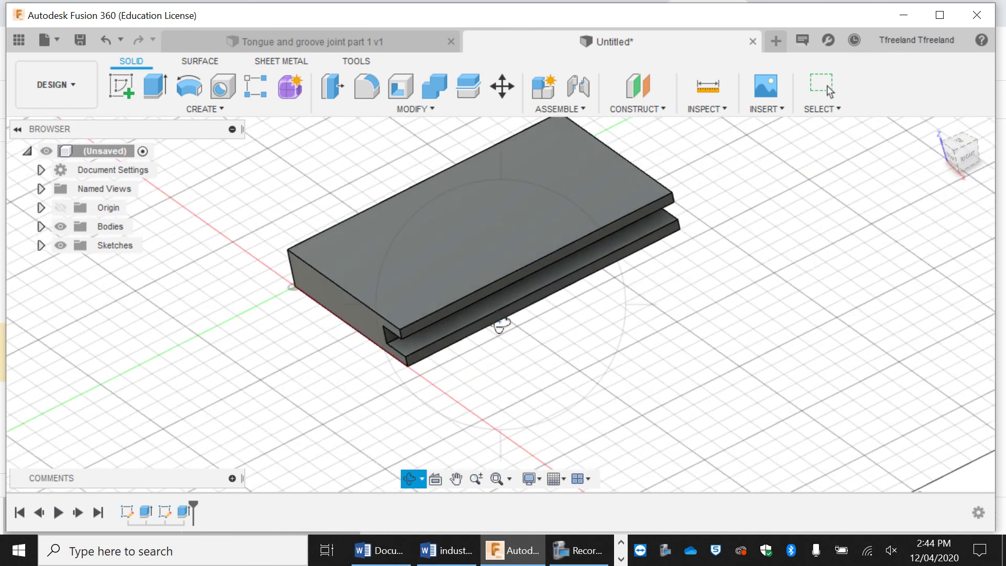
Save the grooved board design as 'Tongue and groove joint part 2' in Types of Joints
click(79, 39)
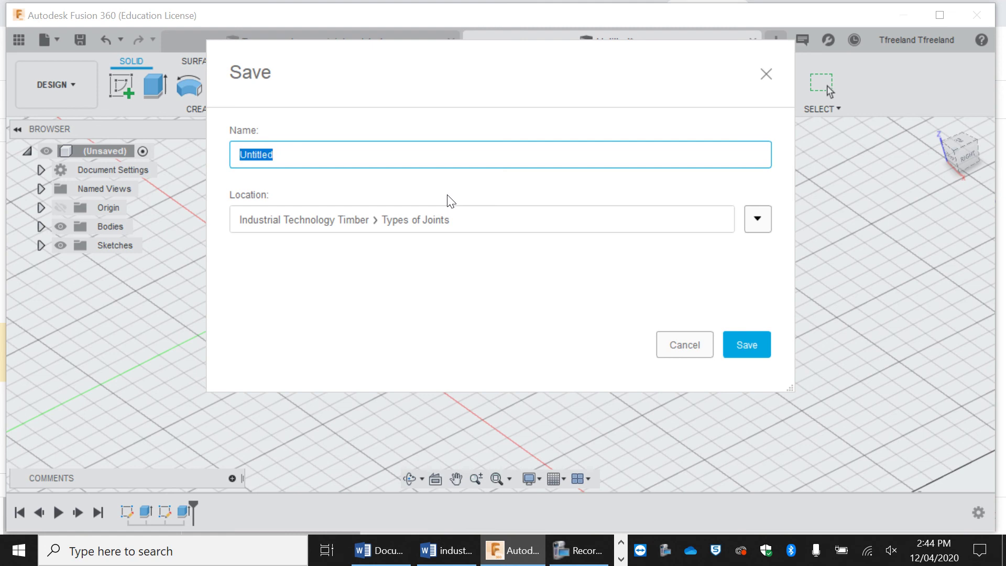
text(Tongue and groove joint)
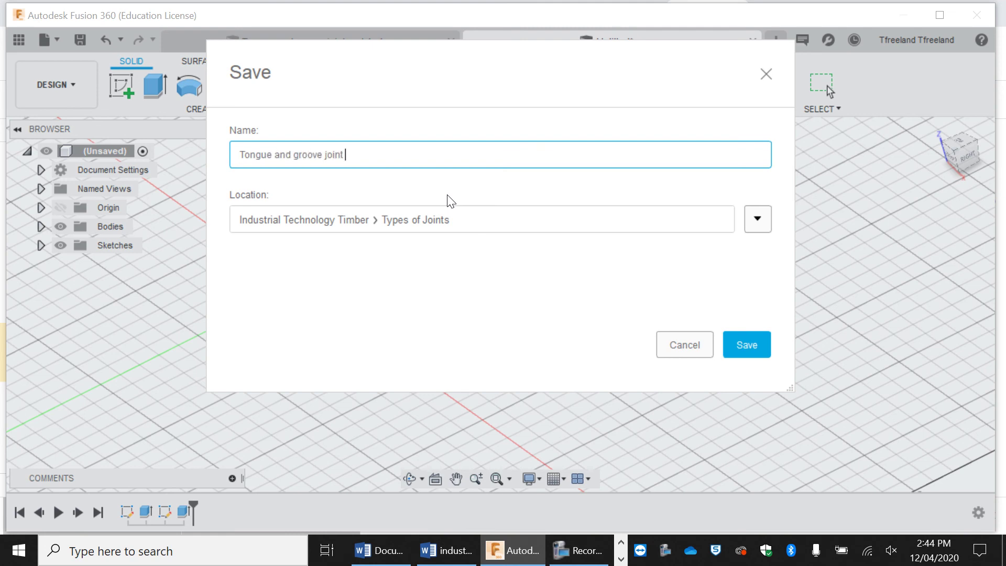
text(part 2)
key(Return)
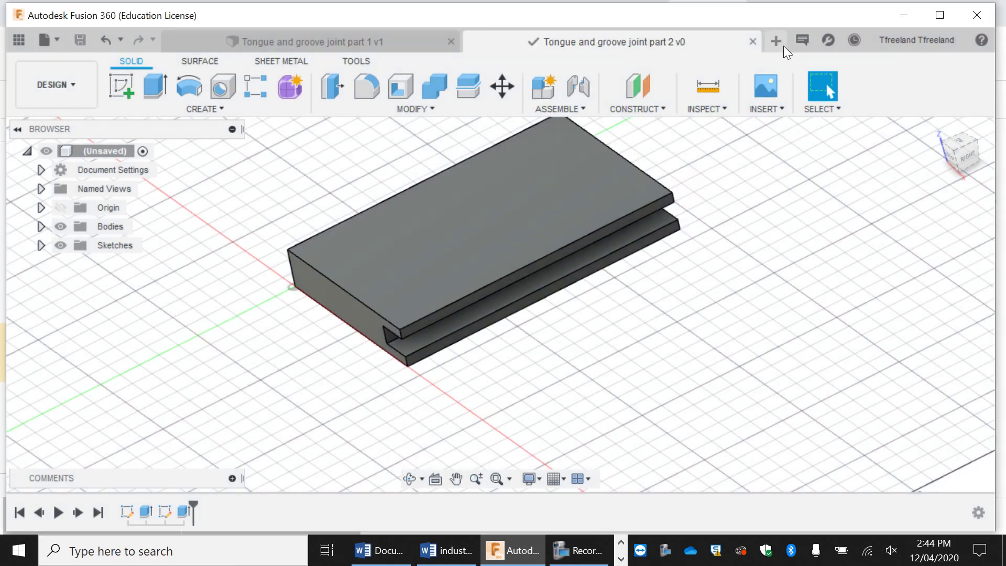
Start a new empty design and save it as 'Completed Tongue and groove joint'
click(779, 46)
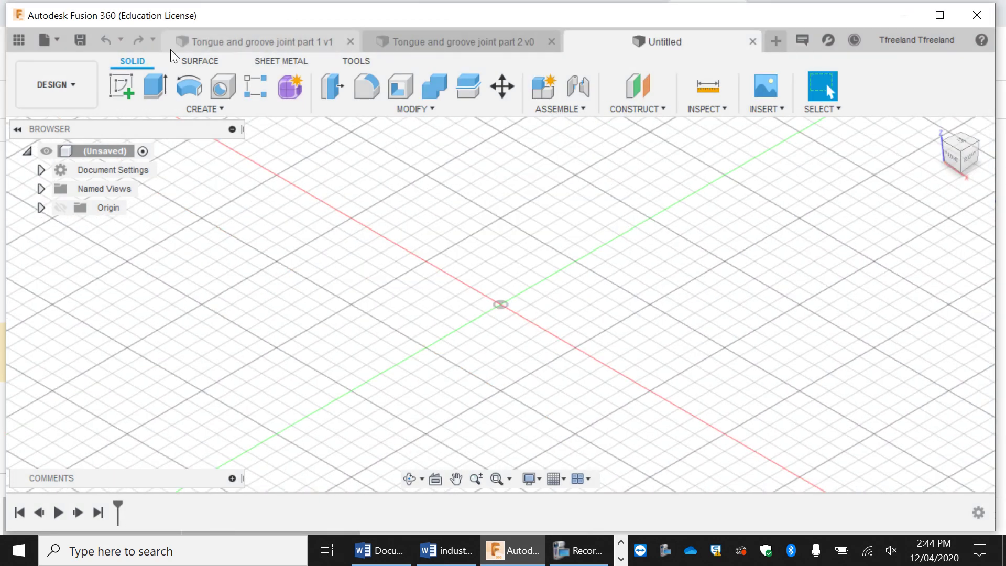
click(79, 41)
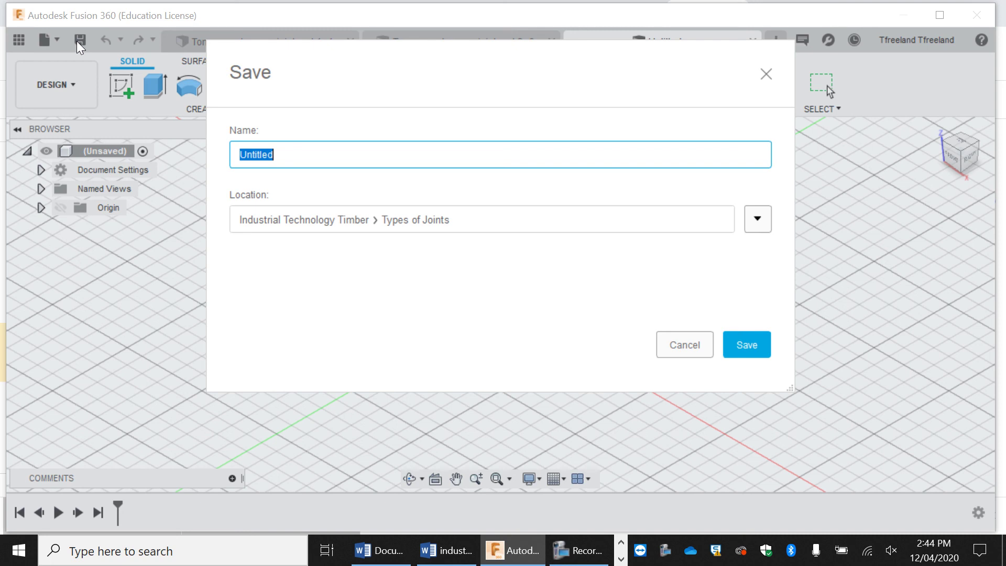
text(Completed)
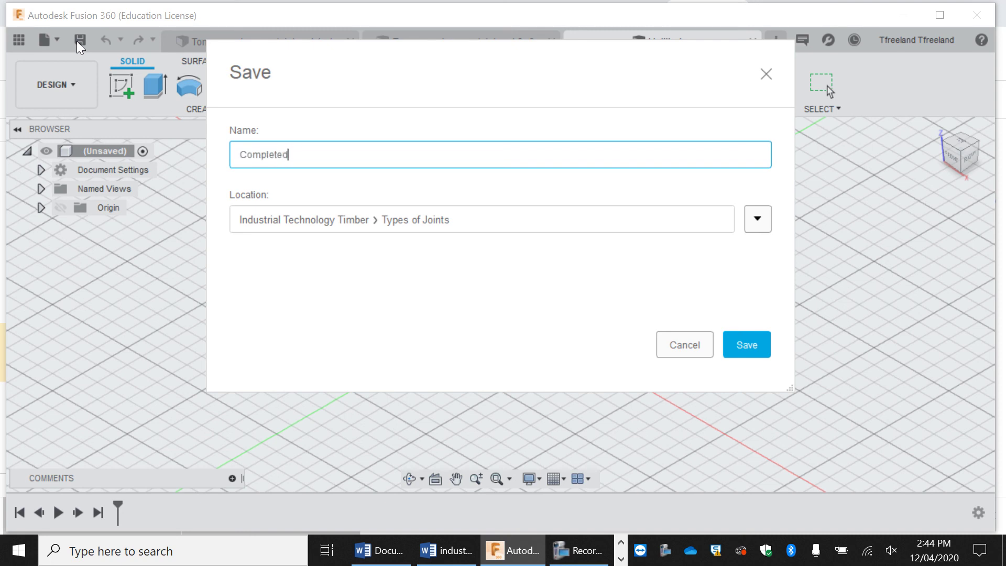
text( Tongue and groove )
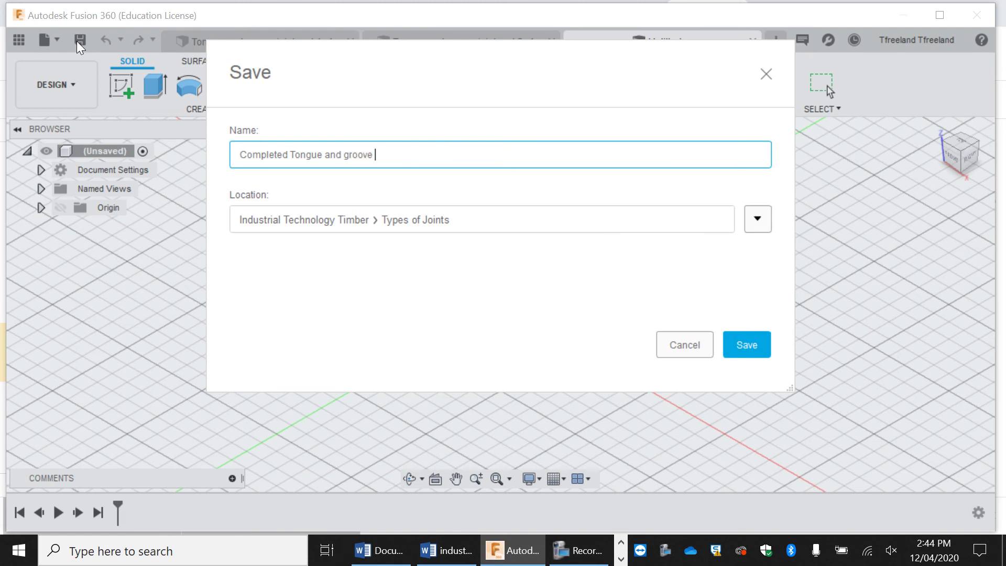
text(joint)
key(Return)
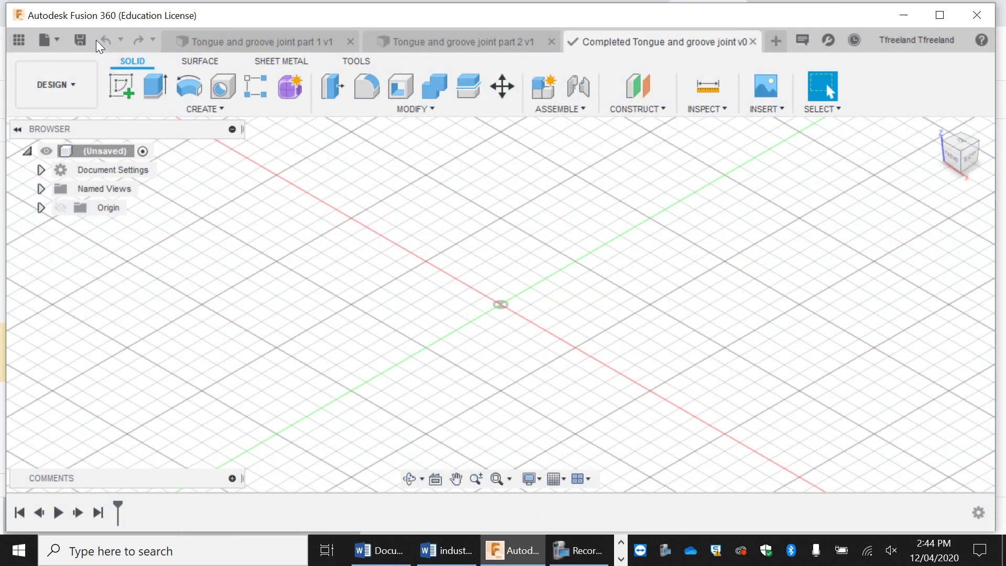
Insert part 1 from the Data Panel and rotate it -180° about the Z axis
click(24, 45)
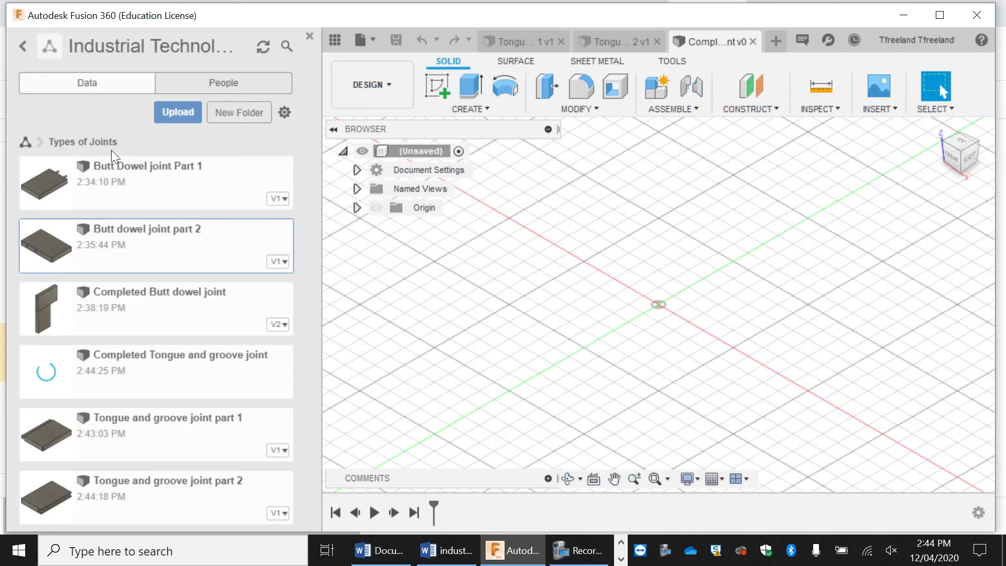
right_click(150, 427)
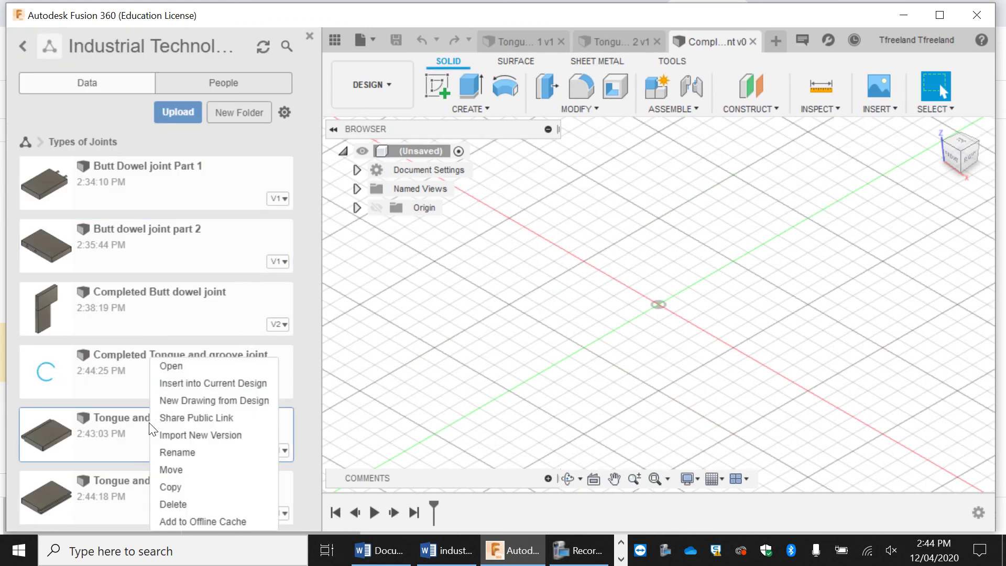
click(190, 381)
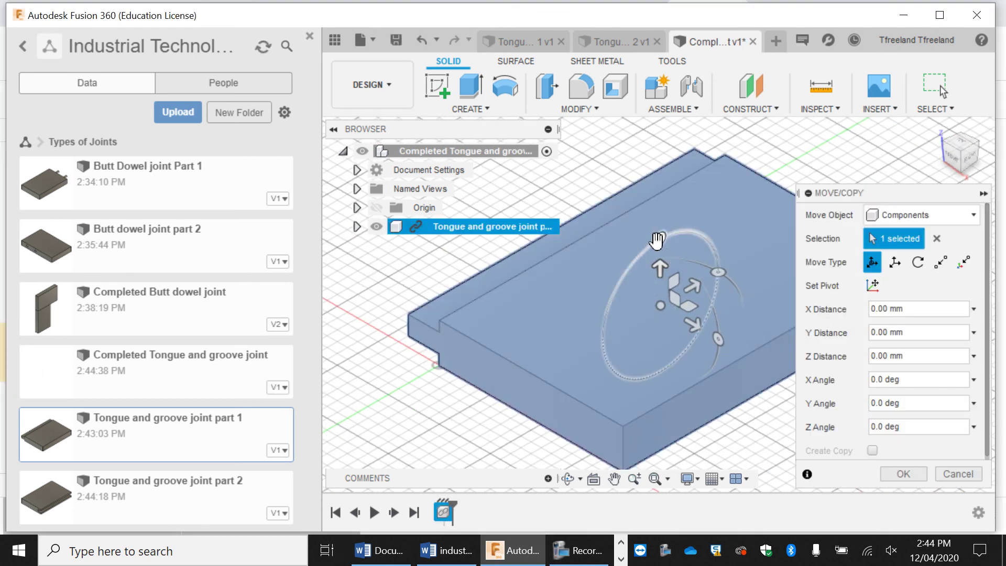
drag(729, 281, 561, 361)
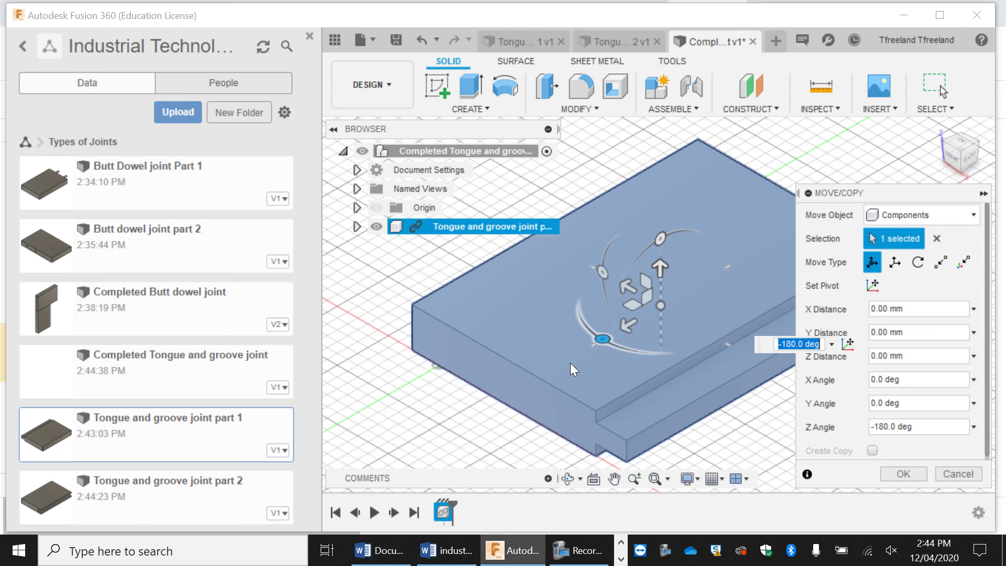
key(Return)
right_click(184, 499)
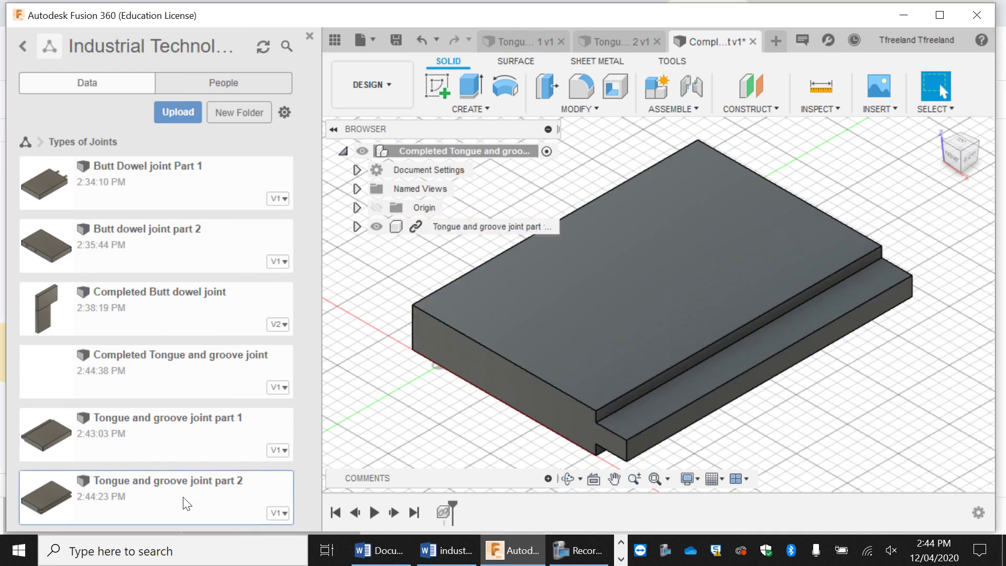
Insert part 2, rotate it -180° about Z, and place it beside the first board
click(232, 383)
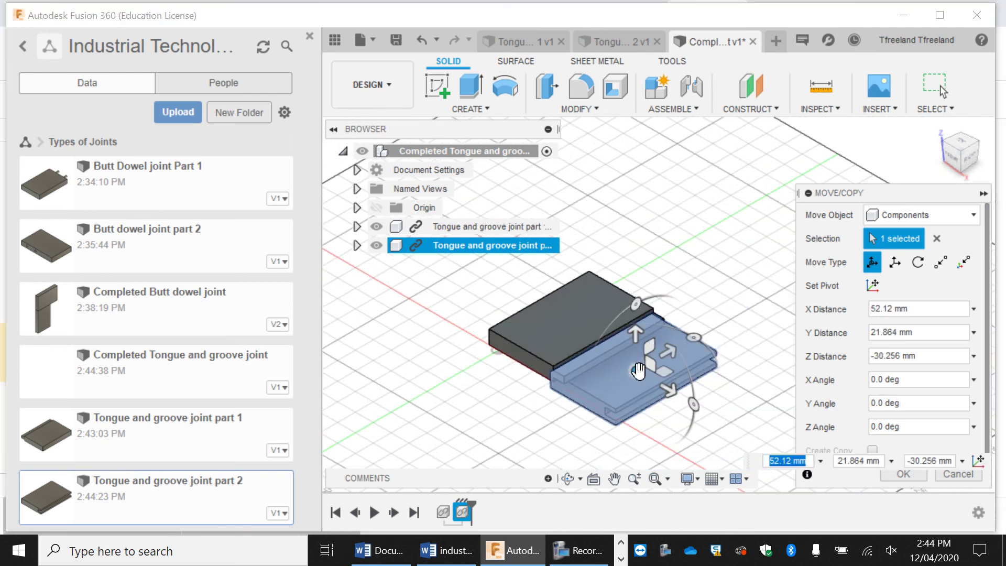
drag(639, 371, 655, 376)
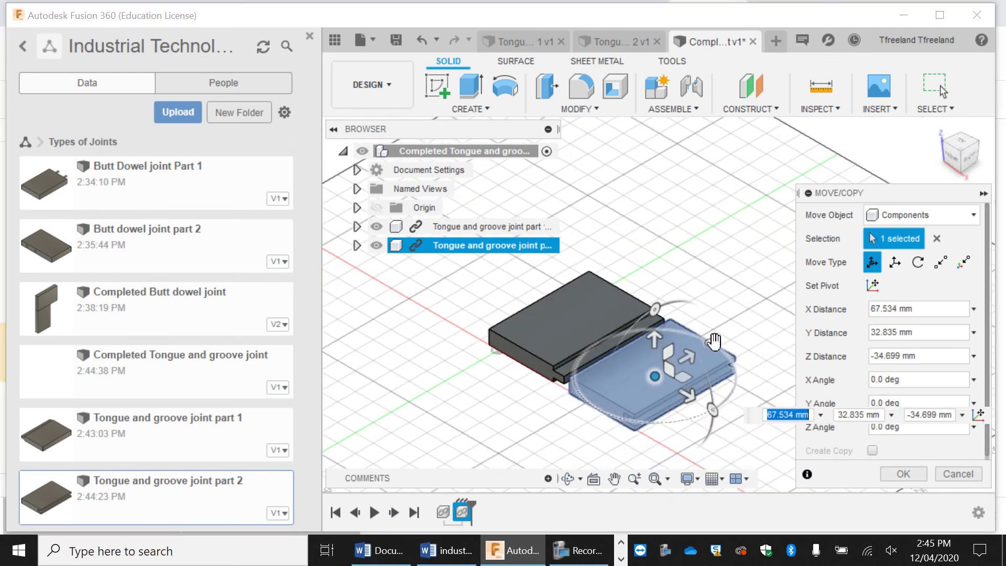
drag(712, 410, 607, 421)
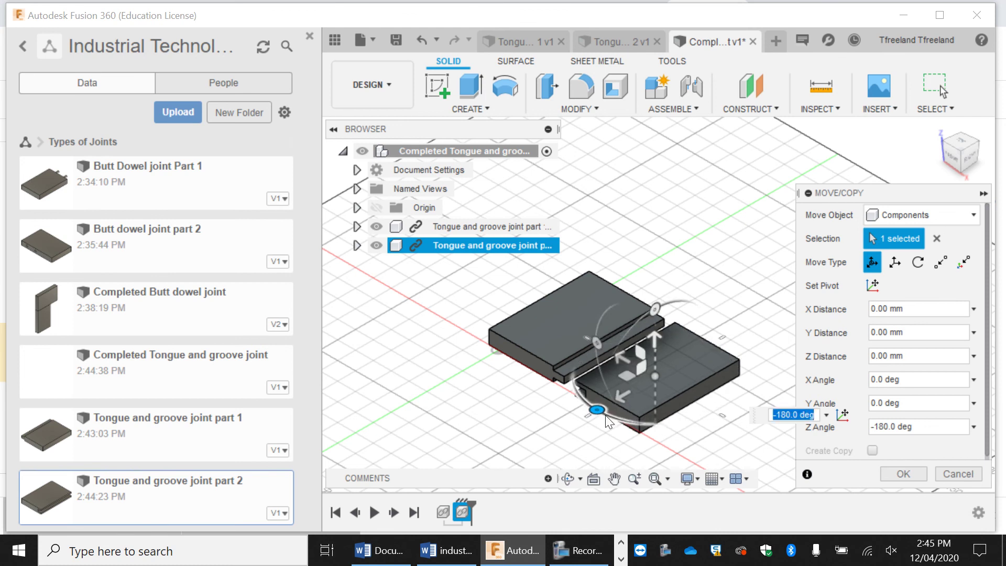
drag(656, 377, 675, 389)
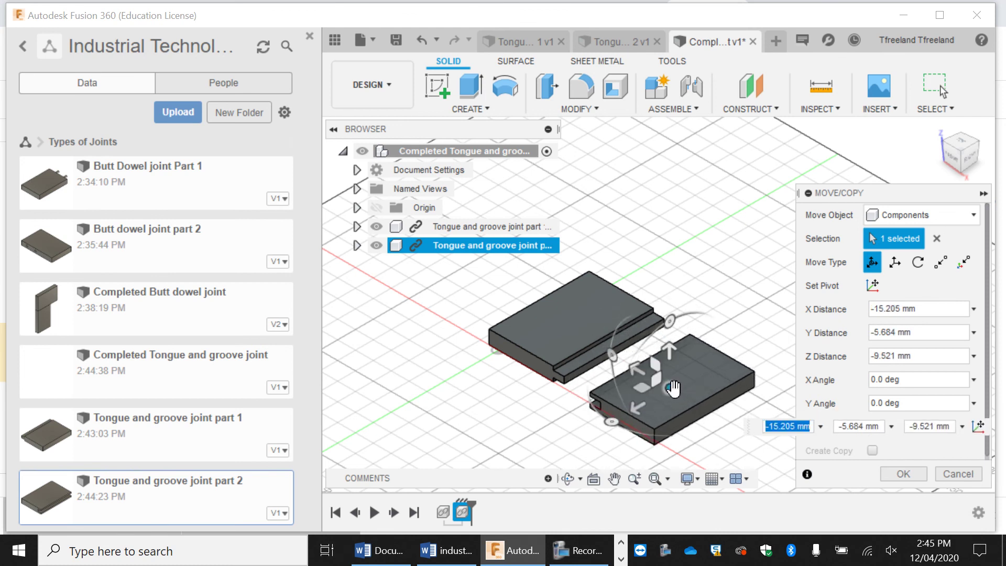
key(Return)
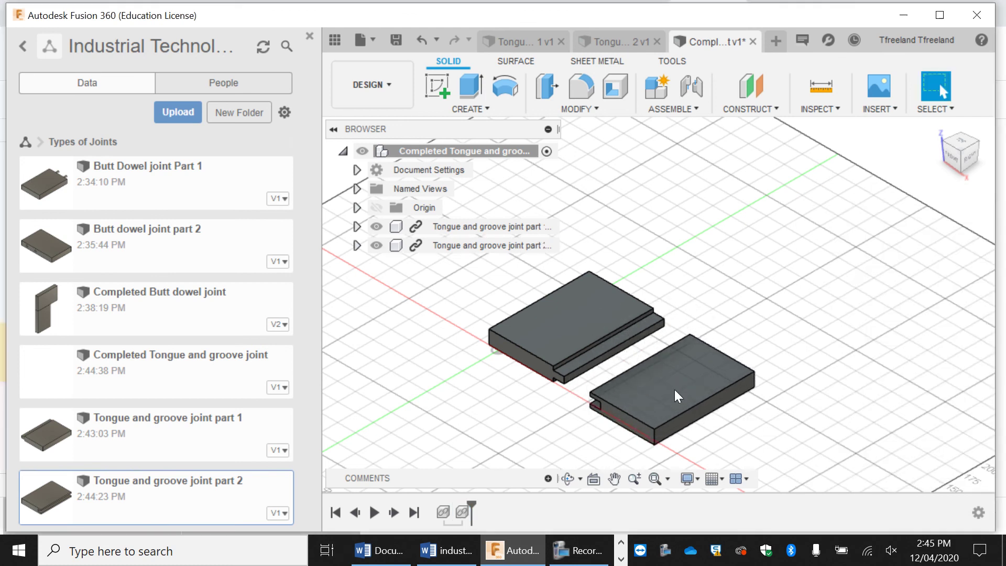
Close the Data Panel and ground the part 1 component in the Browser
click(310, 37)
click(413, 341)
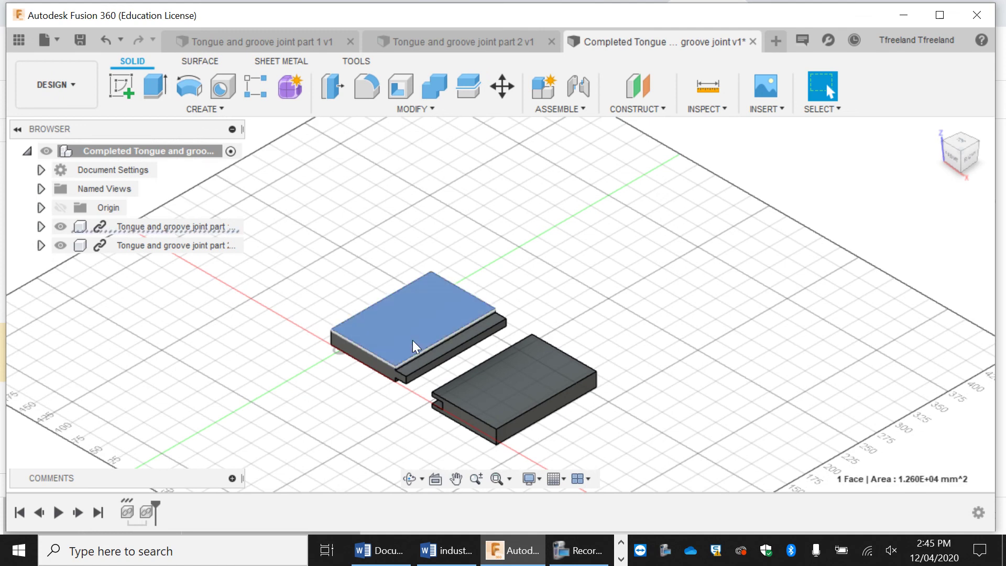
click(185, 229)
right_click(186, 228)
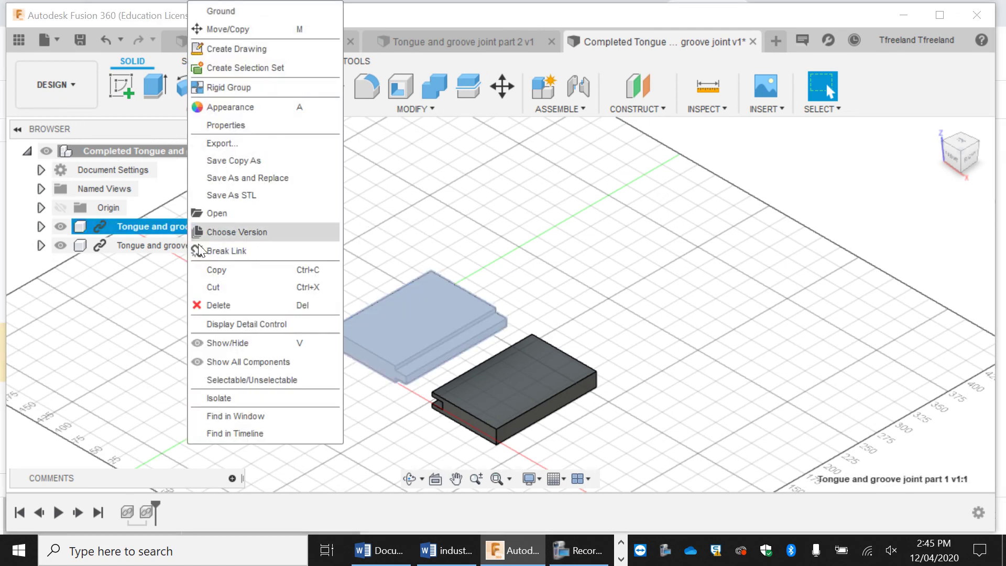
click(246, 11)
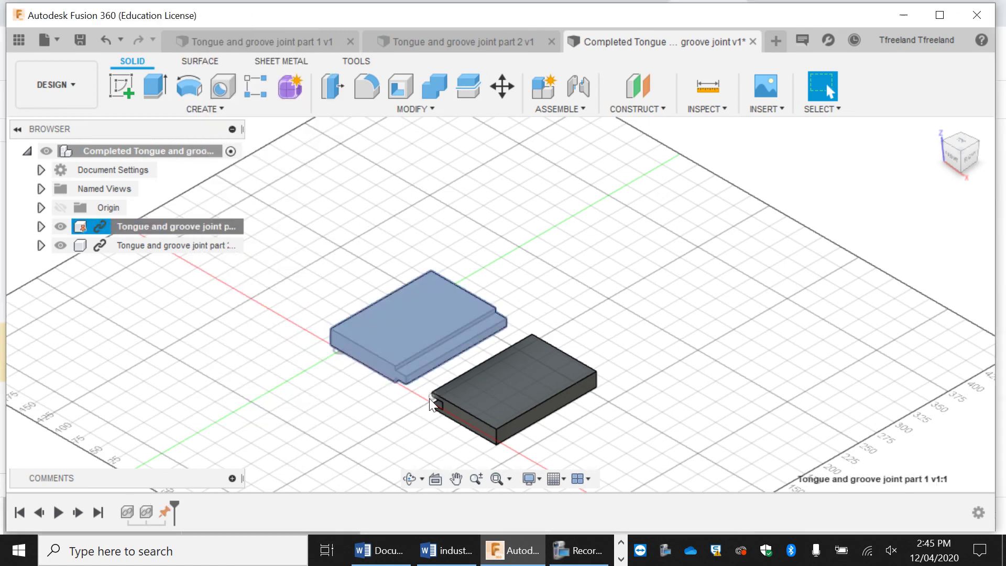
Move the second board up close beside the first board's groove
drag(431, 404, 369, 313)
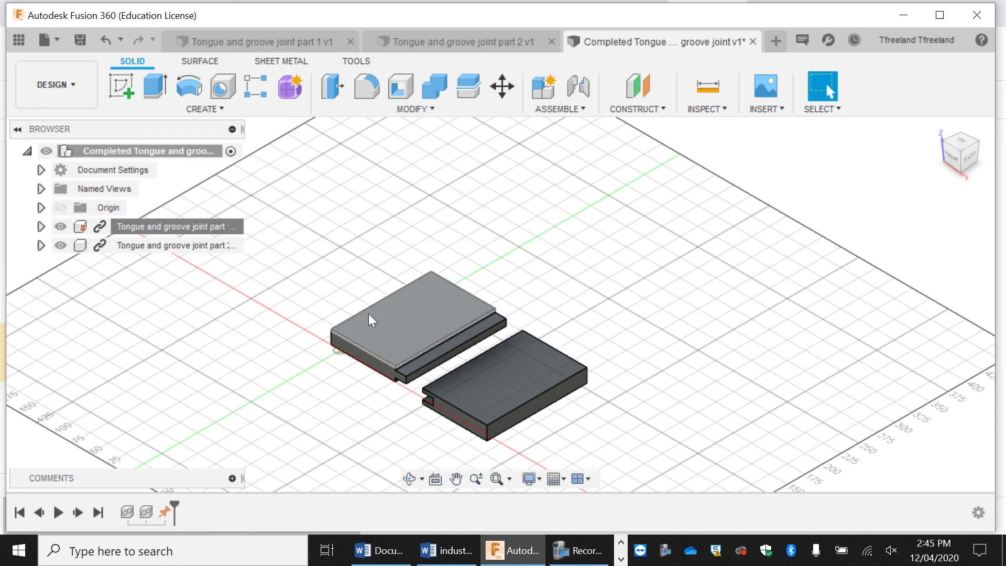
click(437, 403)
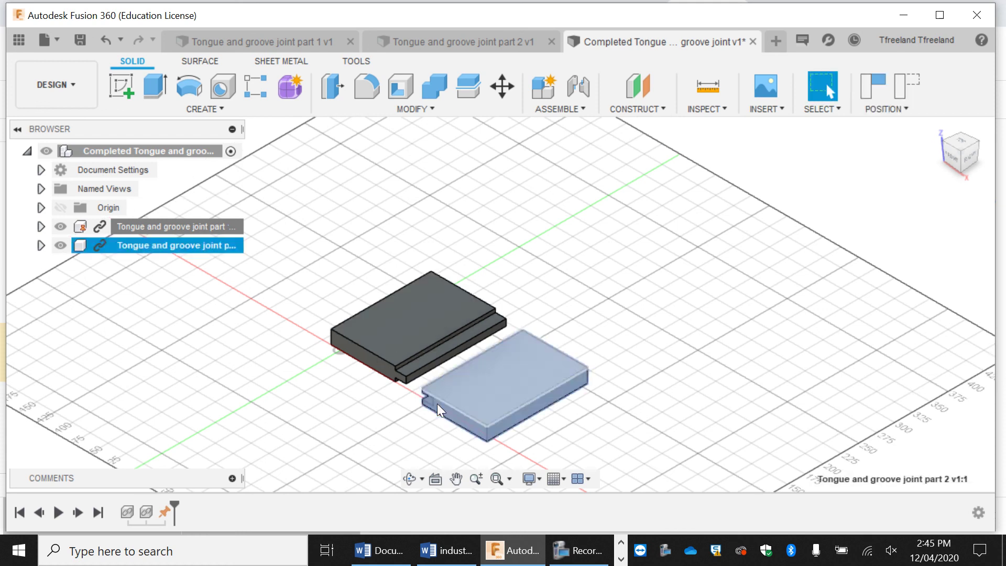
mouse_move(490, 393)
mouse_down()
mouse_move(500, 432)
mouse_move(507, 398)
mouse_up()
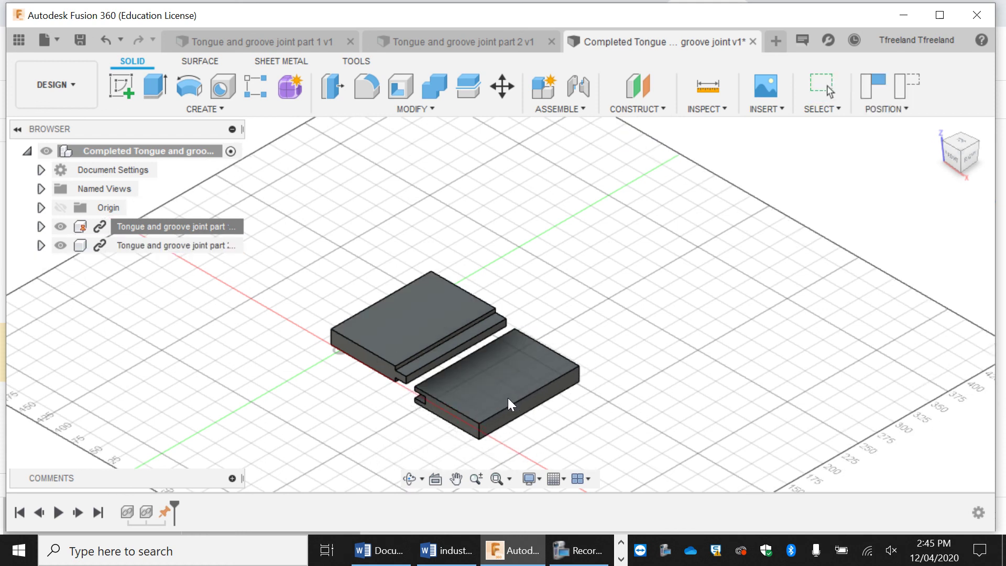
scroll(439, 402, up, 3)
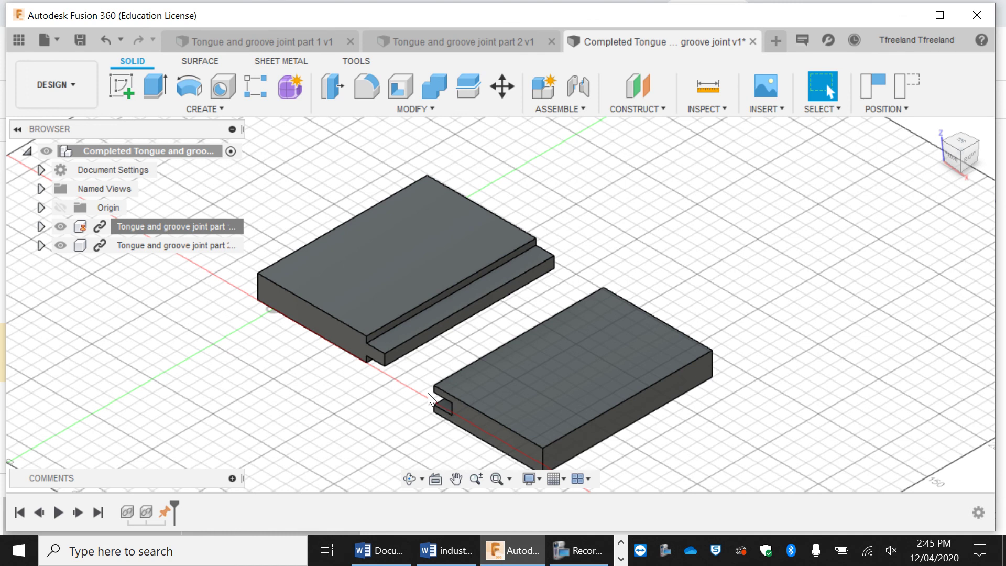
Joint the second board's edge to the groove's top edge, seating the boards flush
click(476, 364)
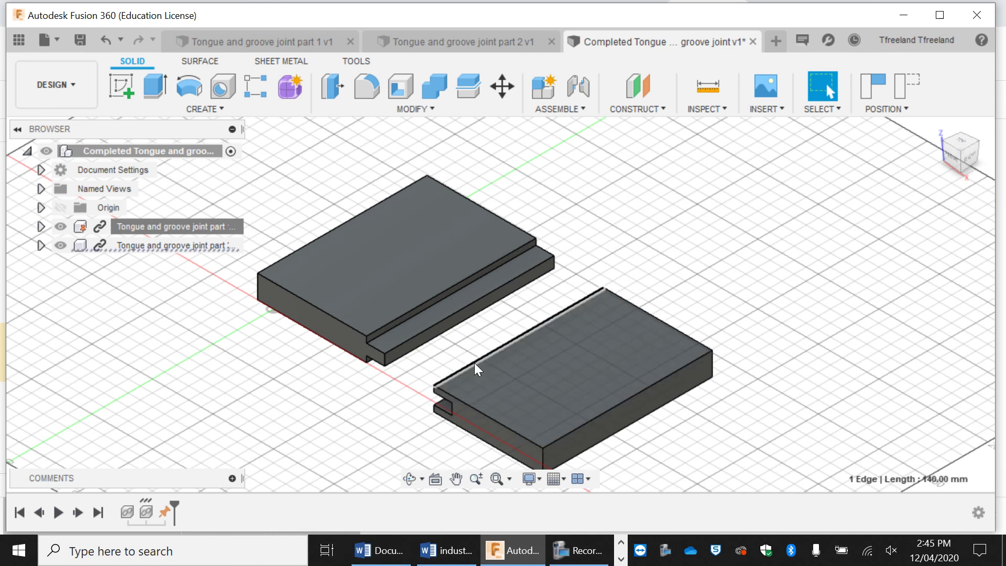
ctrl+click(445, 292)
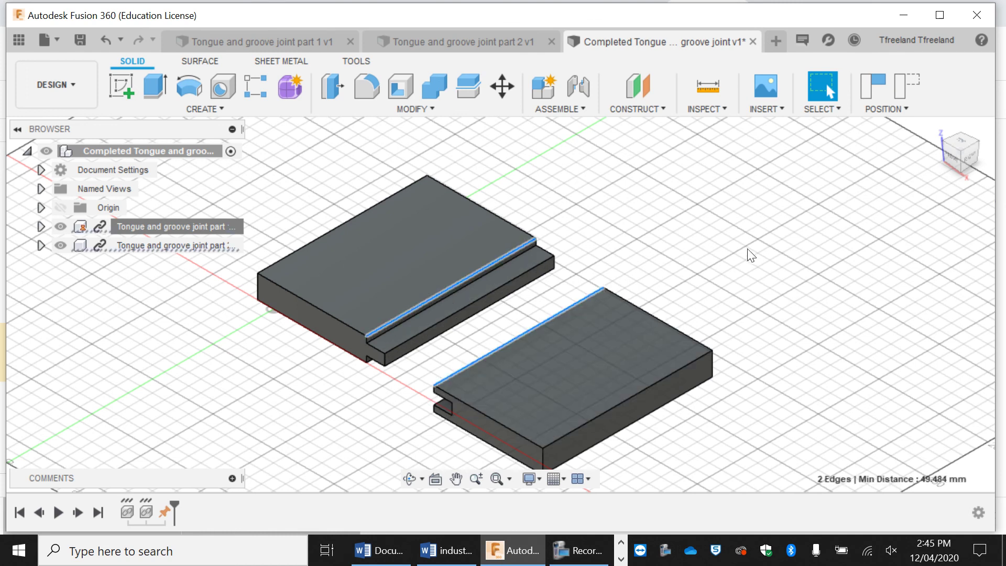
click(583, 84)
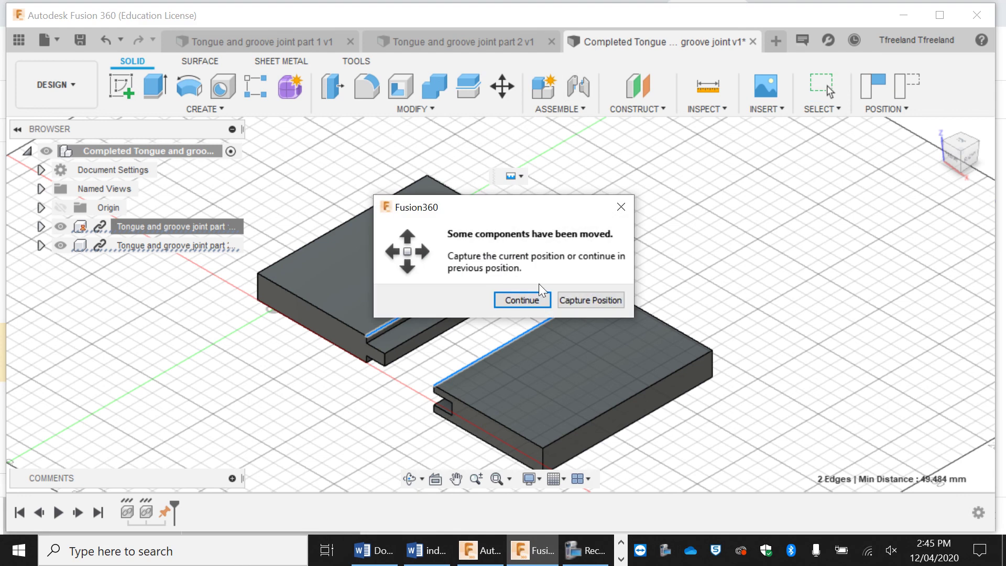
click(529, 301)
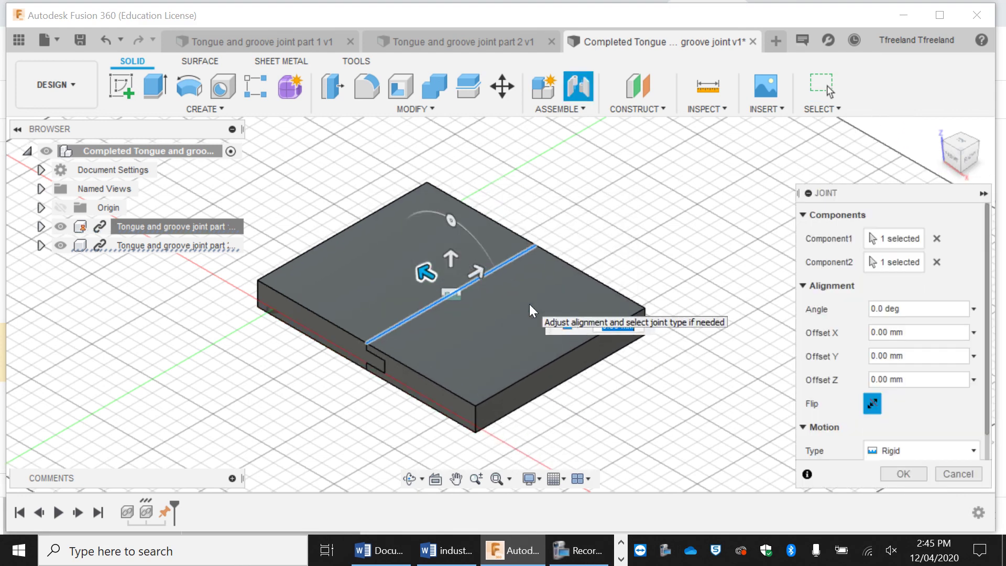
key(Return)
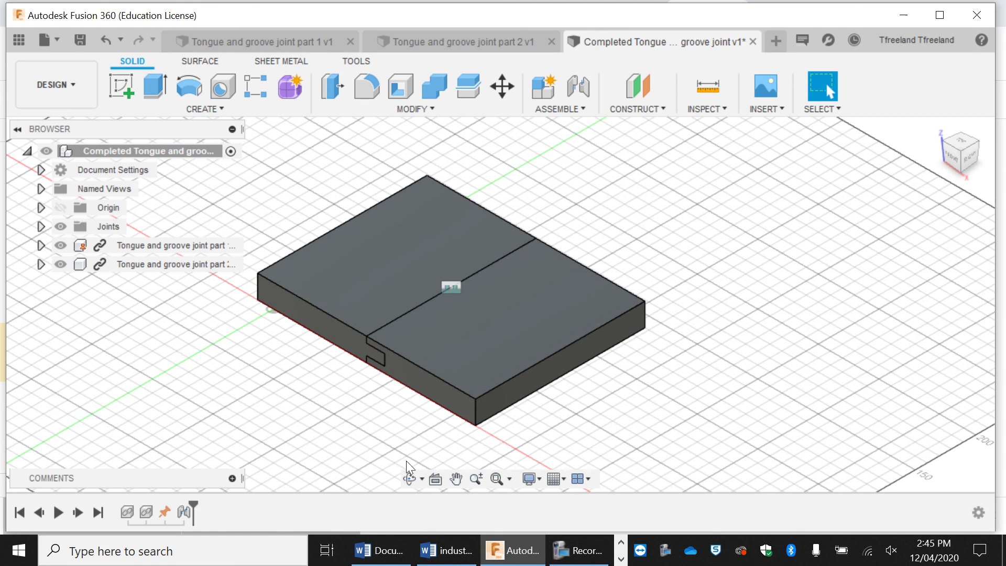
View the joined boards edge-on and save the jointed assembly
click(409, 478)
drag(411, 393, 476, 366)
click(80, 38)
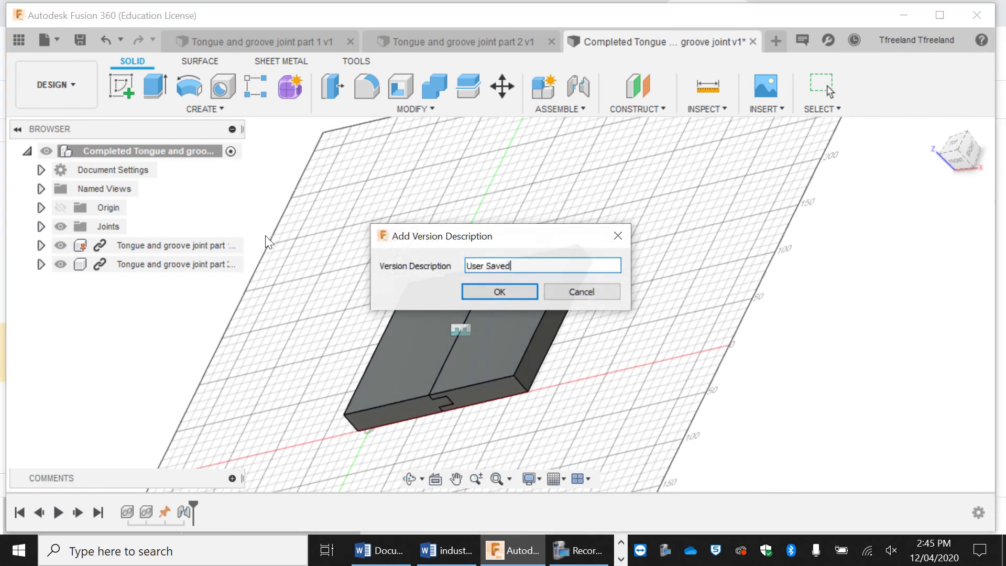